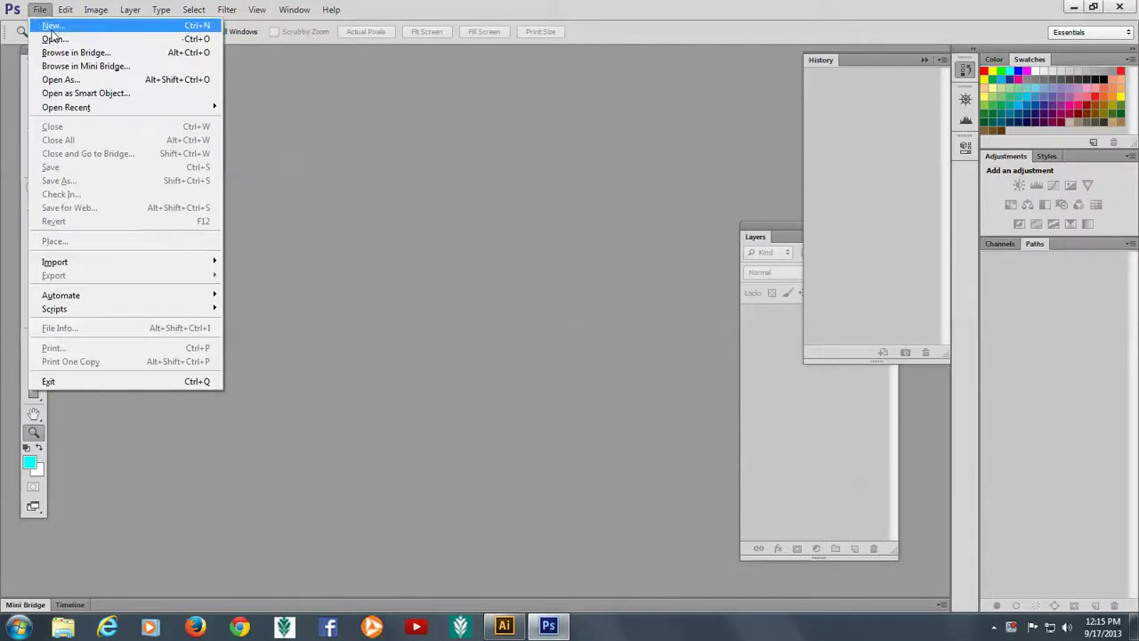
Open Crane.psd from the Lesson 5 folder
click(56, 40)
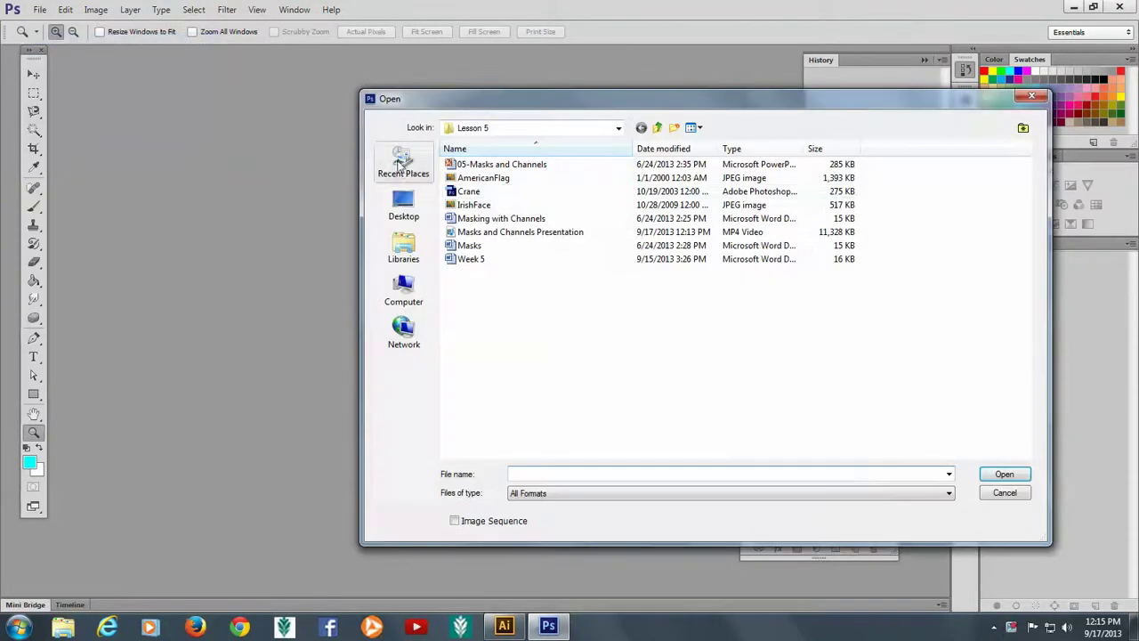
click(465, 192)
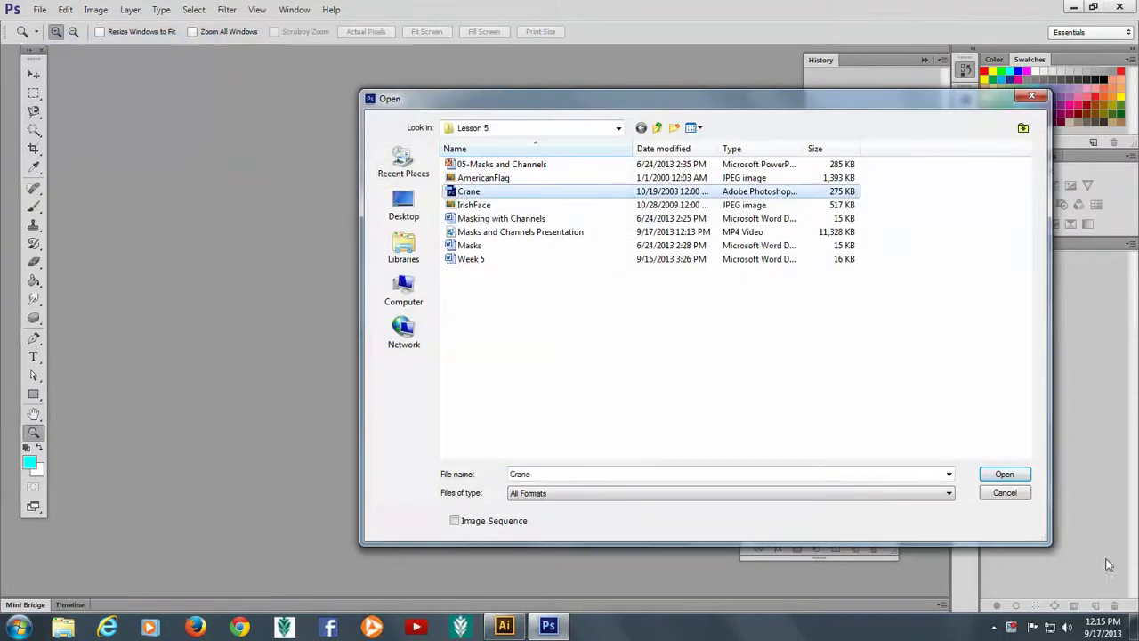
click(1001, 474)
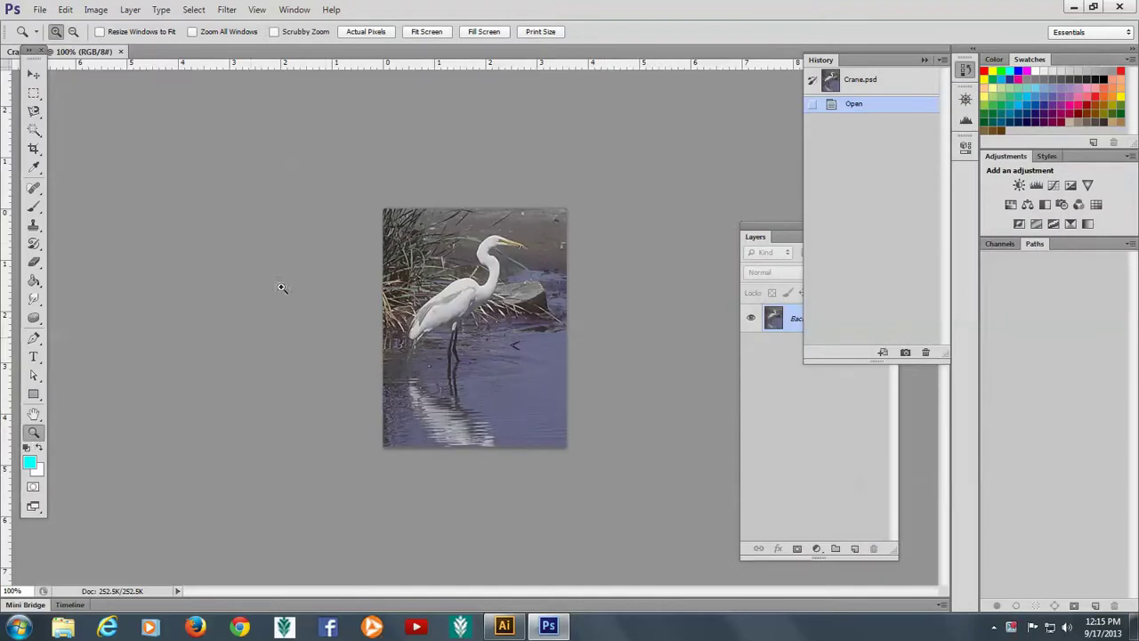
Zoom in on the egret, reset colours to default black and white, and enter Quick Mask mode
drag(377, 206, 605, 470)
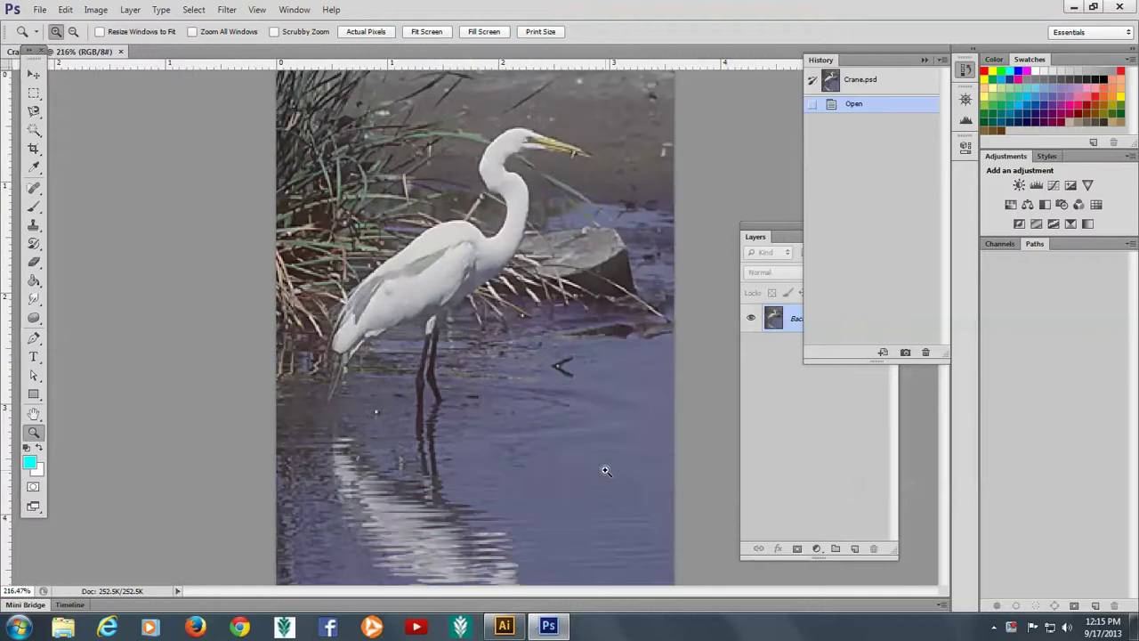
click(27, 451)
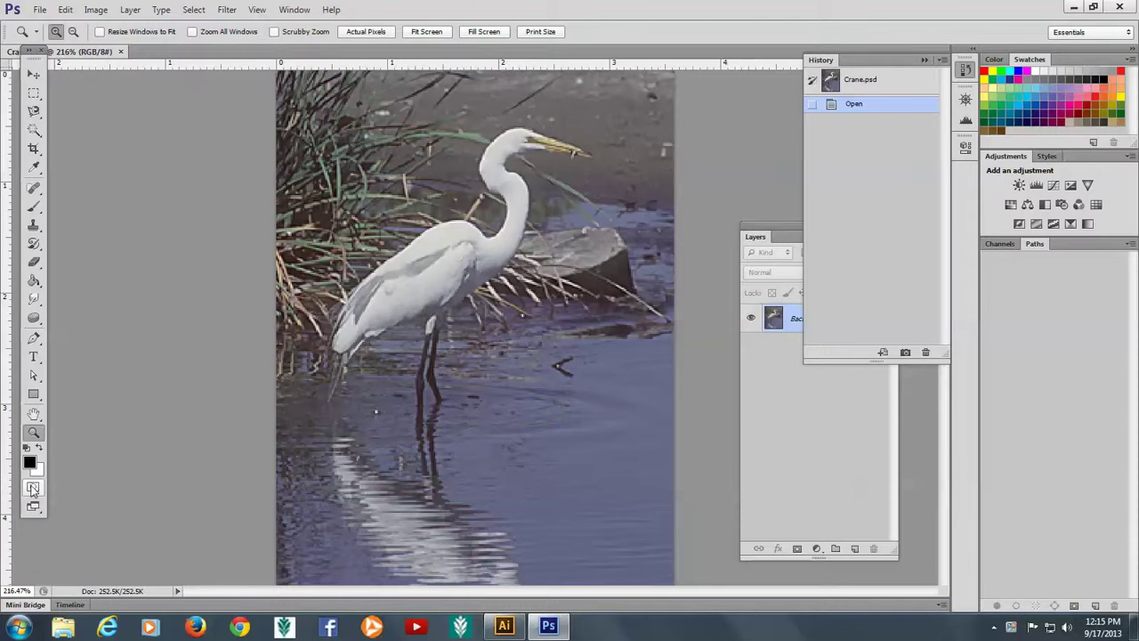
click(32, 489)
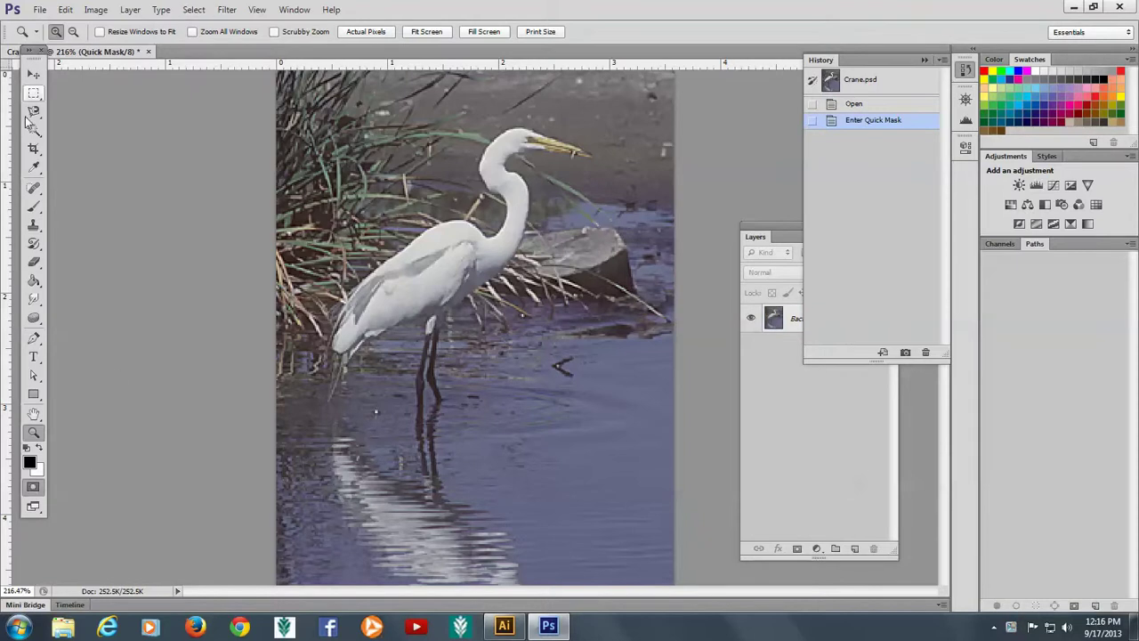
Choose the Brush tool and set its size to 9 px
click(36, 210)
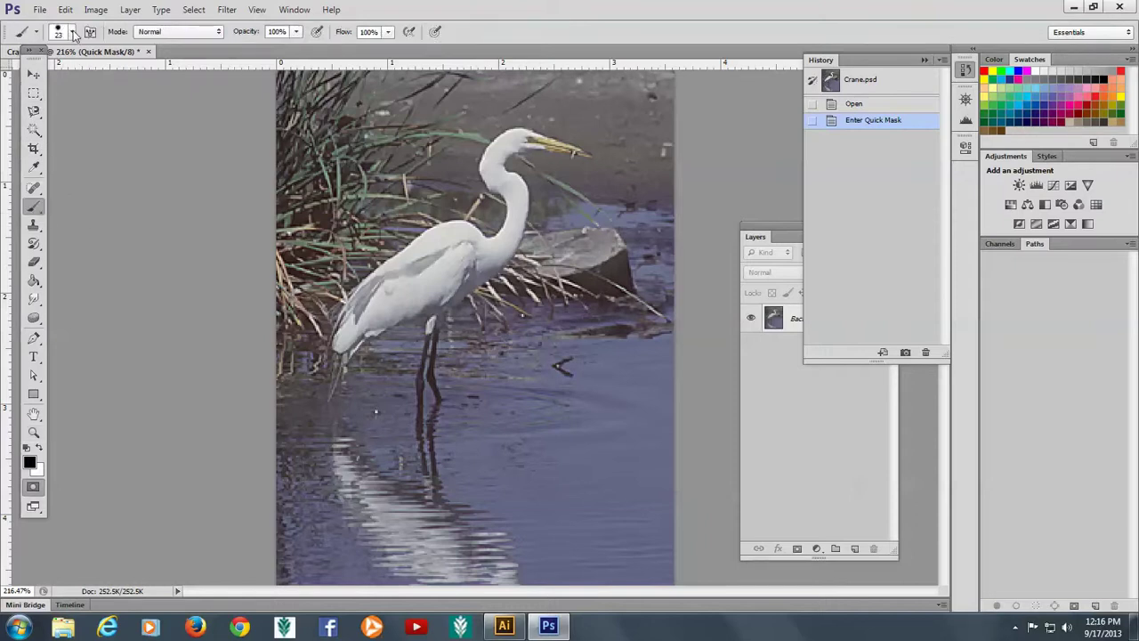
click(73, 32)
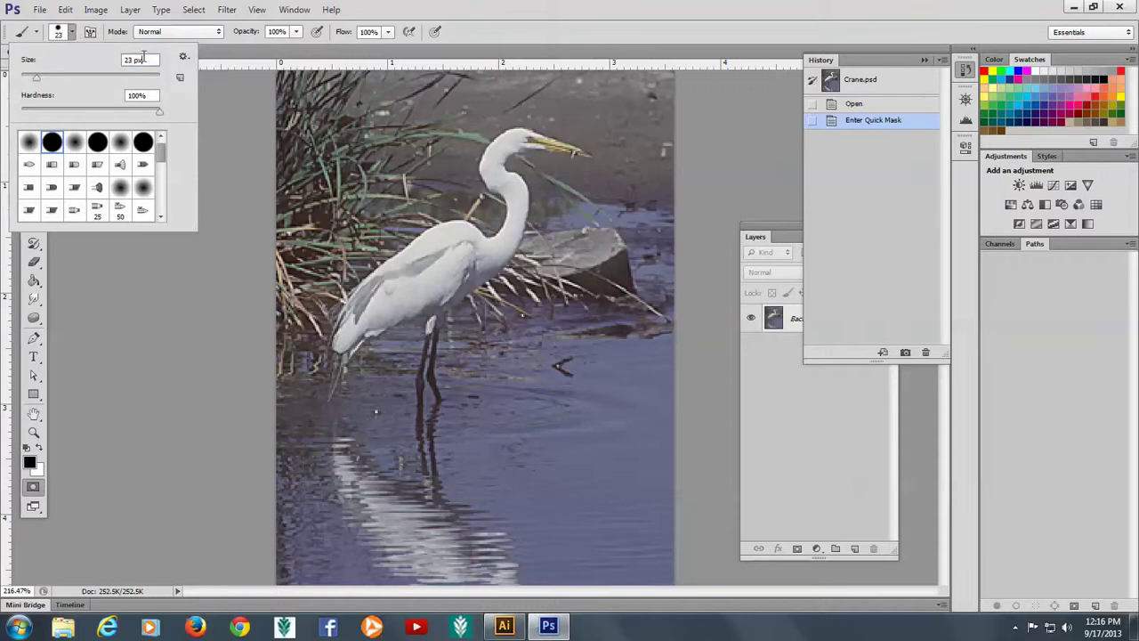
click(150, 59)
text(9)
Paint red mask over the egret's body, up the neck, over the head and throat patch
mouse_move(435, 259)
mouse_down()
mouse_move(383, 293)
mouse_move(440, 254)
mouse_move(447, 245)
mouse_move(397, 272)
mouse_move(438, 235)
mouse_move(458, 231)
mouse_move(336, 347)
mouse_move(376, 293)
mouse_move(354, 305)
mouse_move(368, 287)
mouse_move(437, 233)
mouse_move(464, 228)
mouse_move(486, 251)
mouse_move(431, 328)
mouse_move(473, 270)
mouse_move(410, 264)
mouse_move(468, 256)
mouse_move(471, 241)
mouse_move(422, 263)
mouse_move(370, 317)
mouse_move(396, 319)
mouse_move(338, 357)
mouse_up()
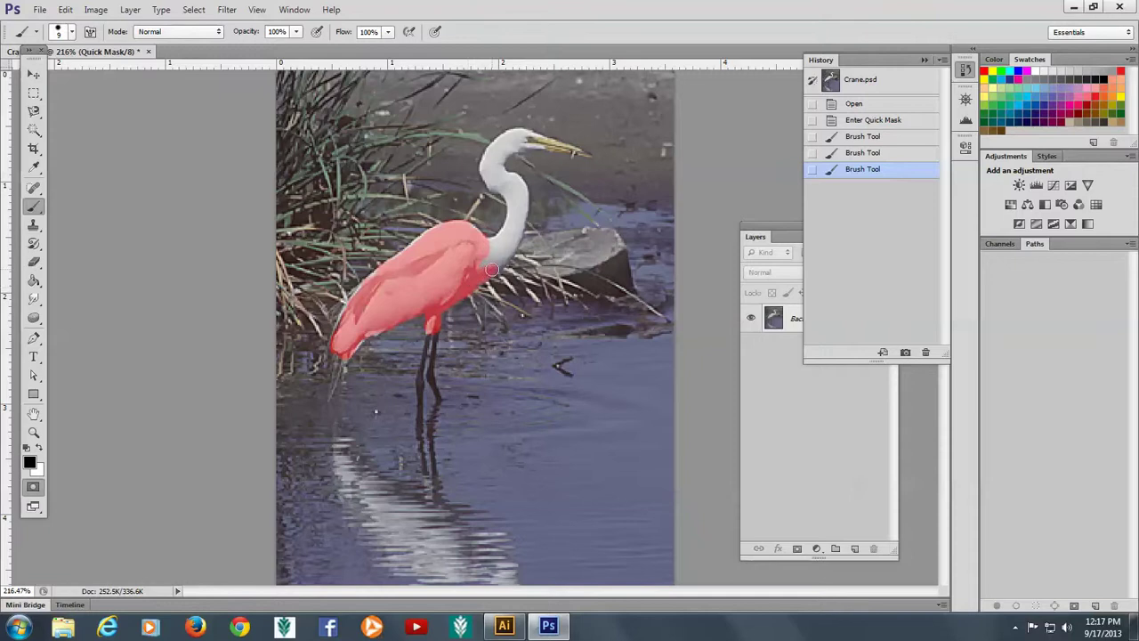
drag(500, 262, 521, 207)
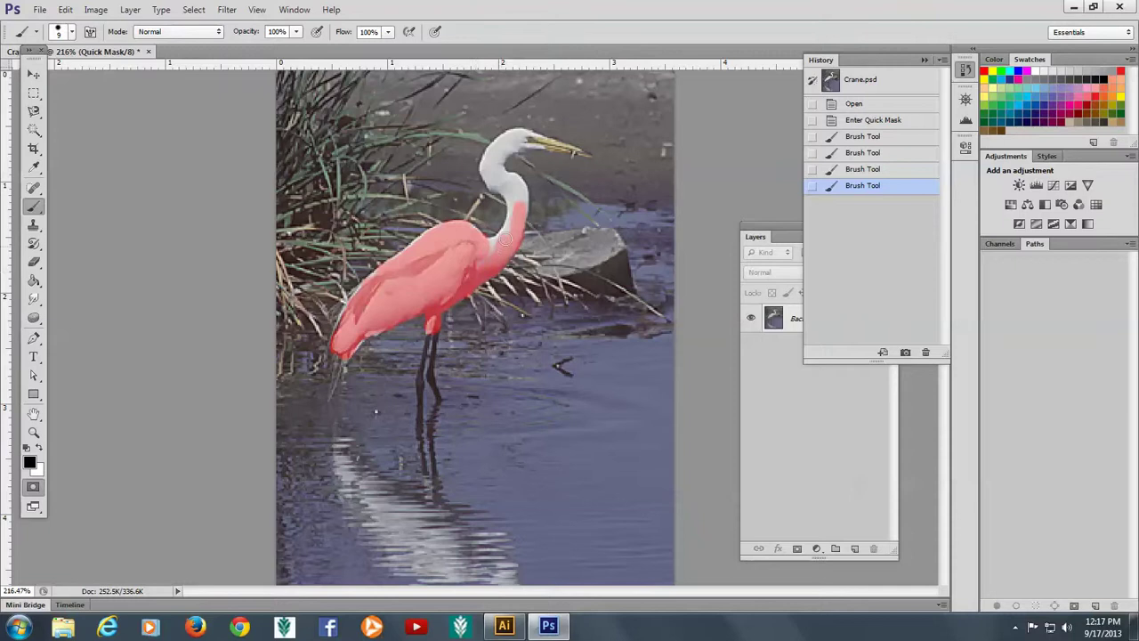
click(505, 239)
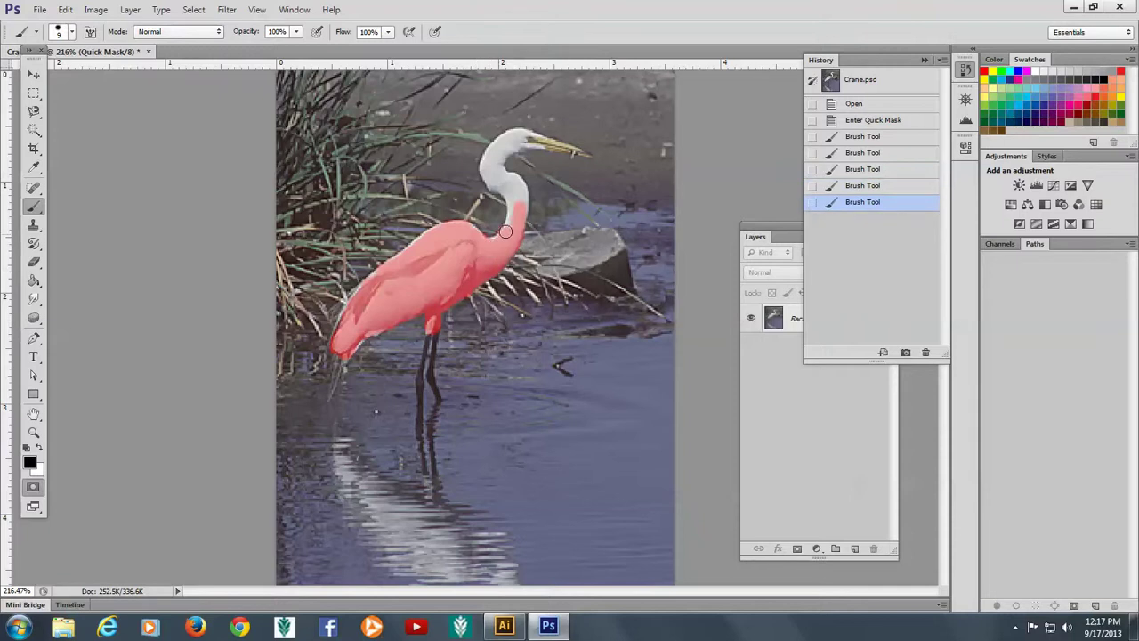
drag(505, 231, 515, 193)
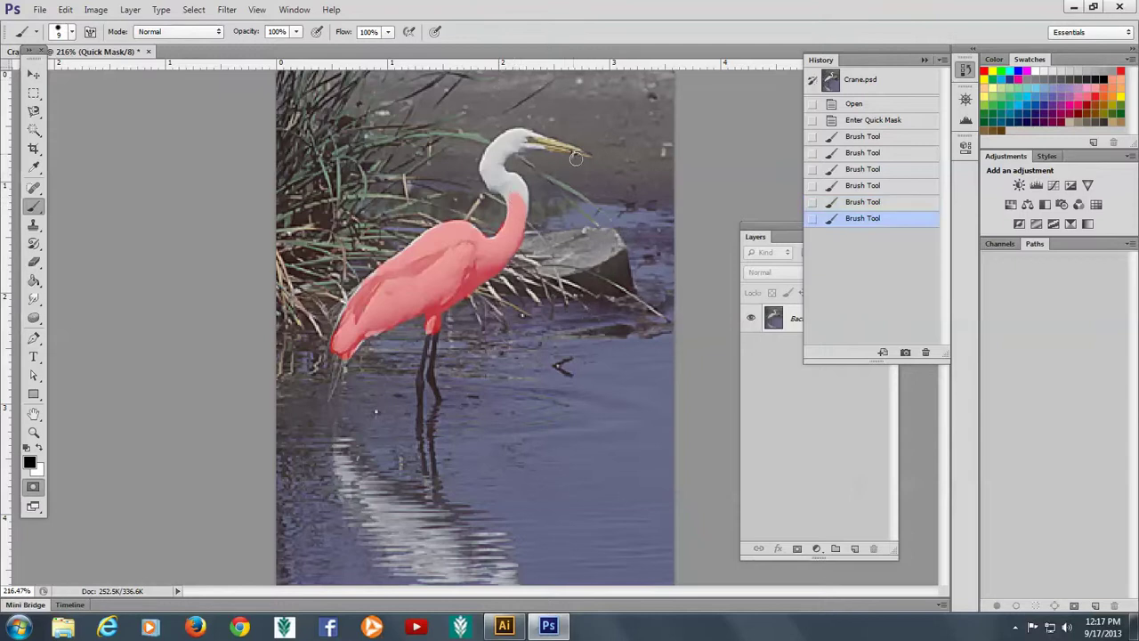
mouse_move(525, 137)
mouse_down()
mouse_move(501, 137)
mouse_move(486, 161)
mouse_move(514, 198)
mouse_move(496, 184)
mouse_up()
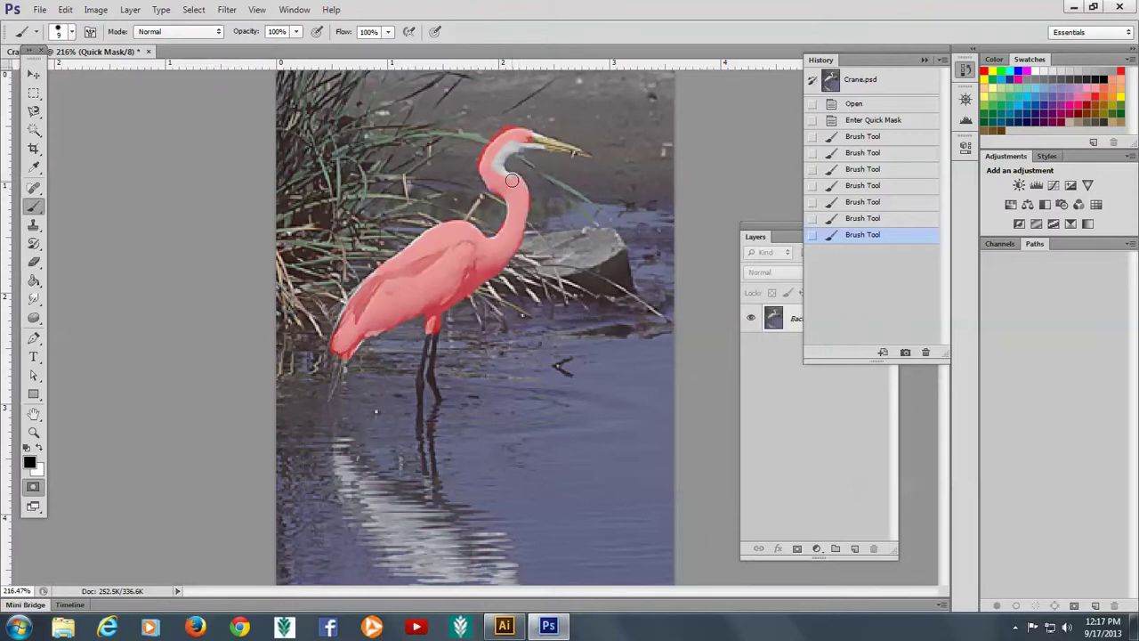
mouse_move(503, 176)
mouse_down()
mouse_move(506, 149)
mouse_move(529, 140)
mouse_up()
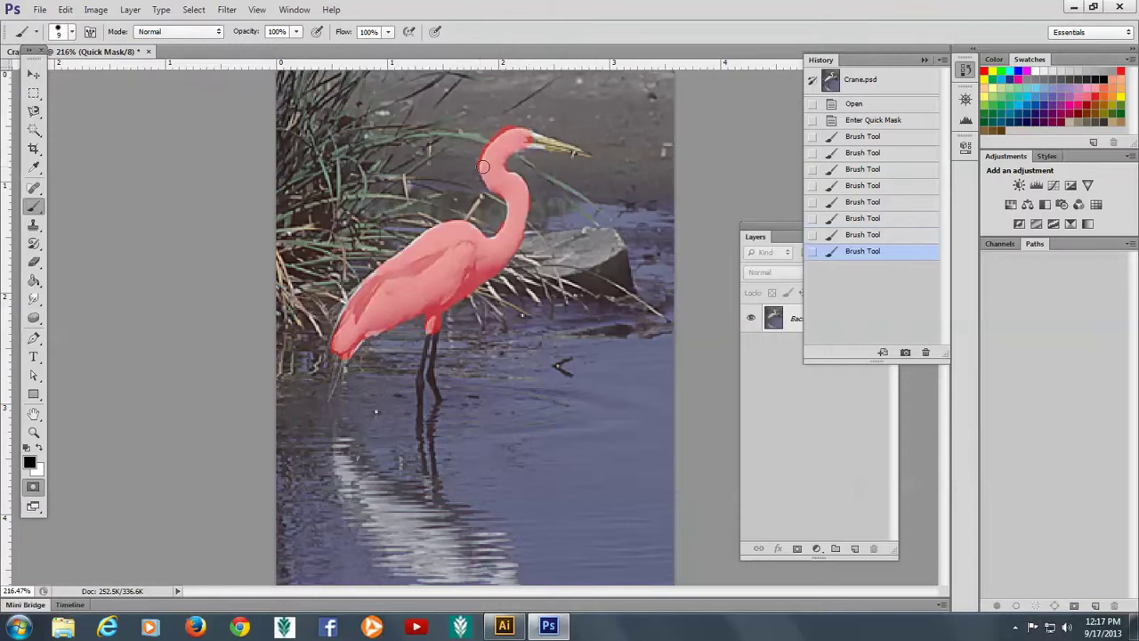
Shrink the brush to 3 px and mask the egret's beak out to its tip
click(73, 32)
click(141, 61)
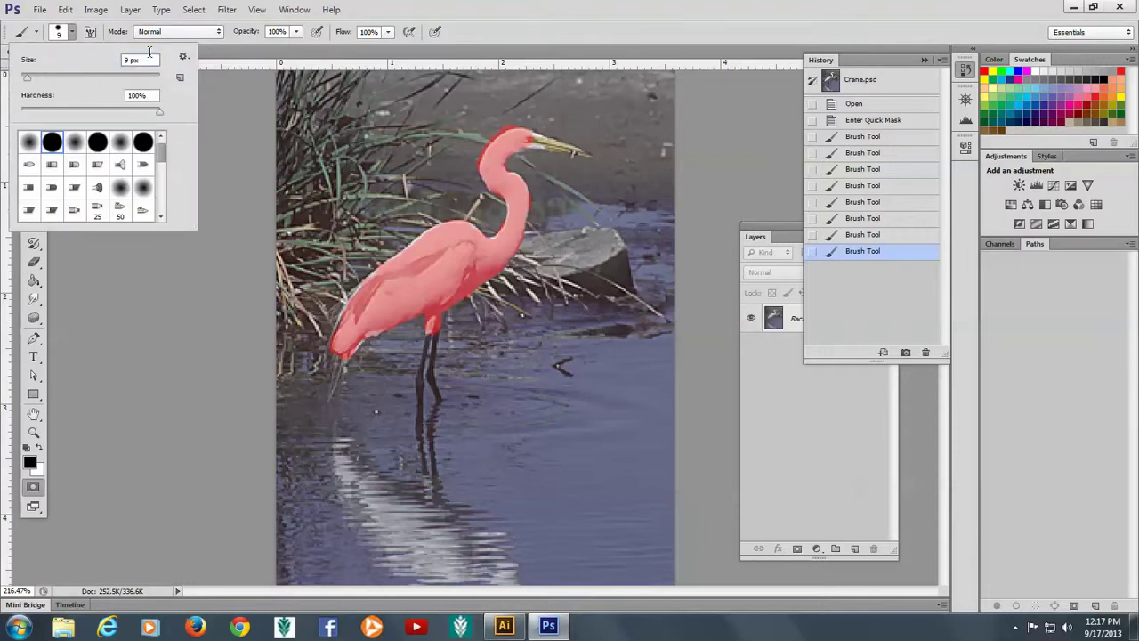
drag(148, 59, 122, 61)
text(2)
click(71, 36)
click(72, 36)
drag(151, 59, 126, 60)
text(3)
key(Return)
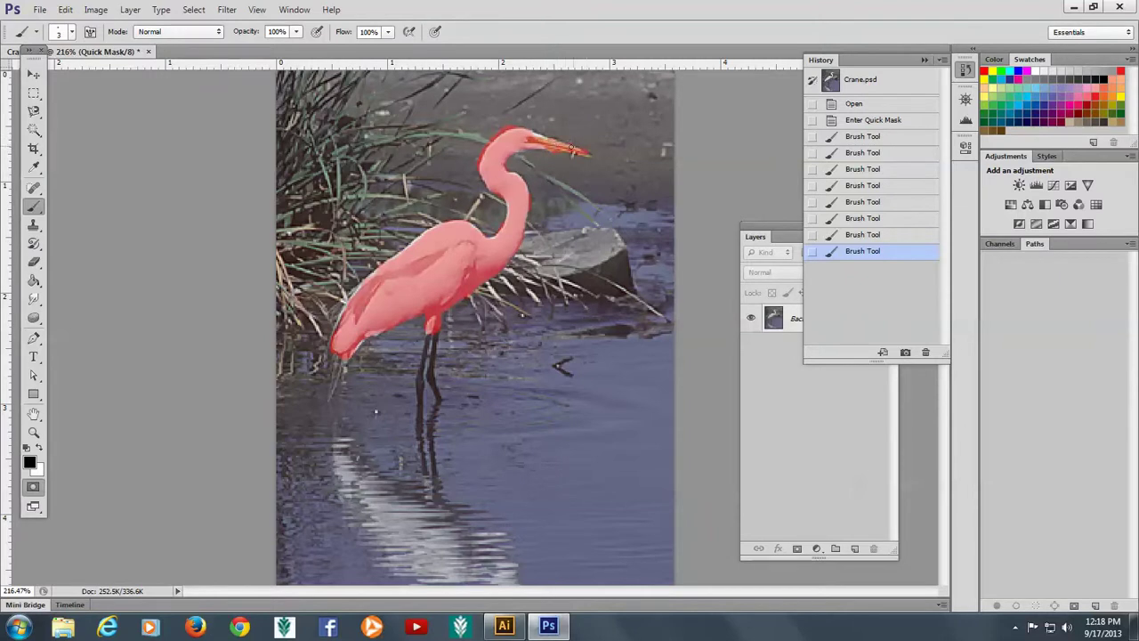
click(527, 136)
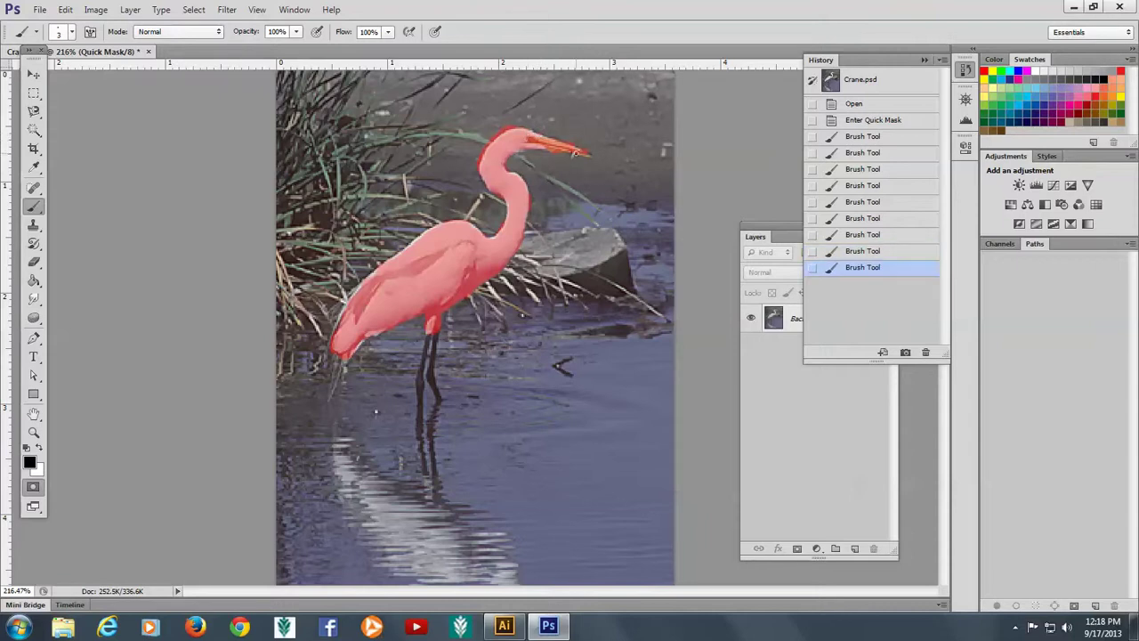
click(572, 157)
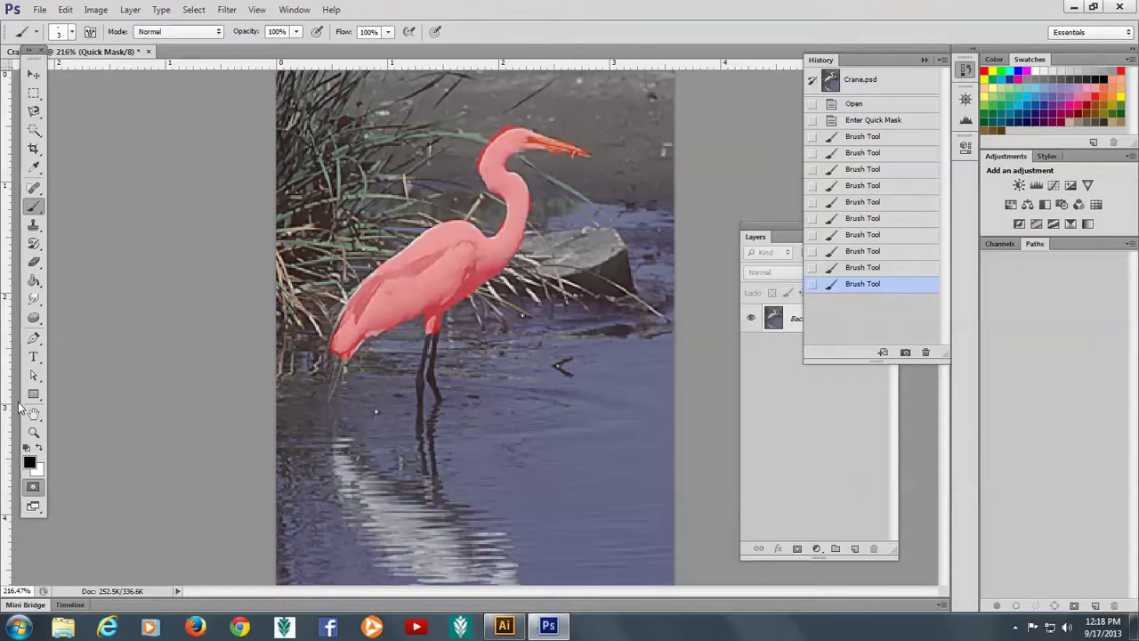
Erase stray mask at the neck and head with white, then fill neck and tail gaps in black
click(41, 450)
drag(472, 162, 465, 161)
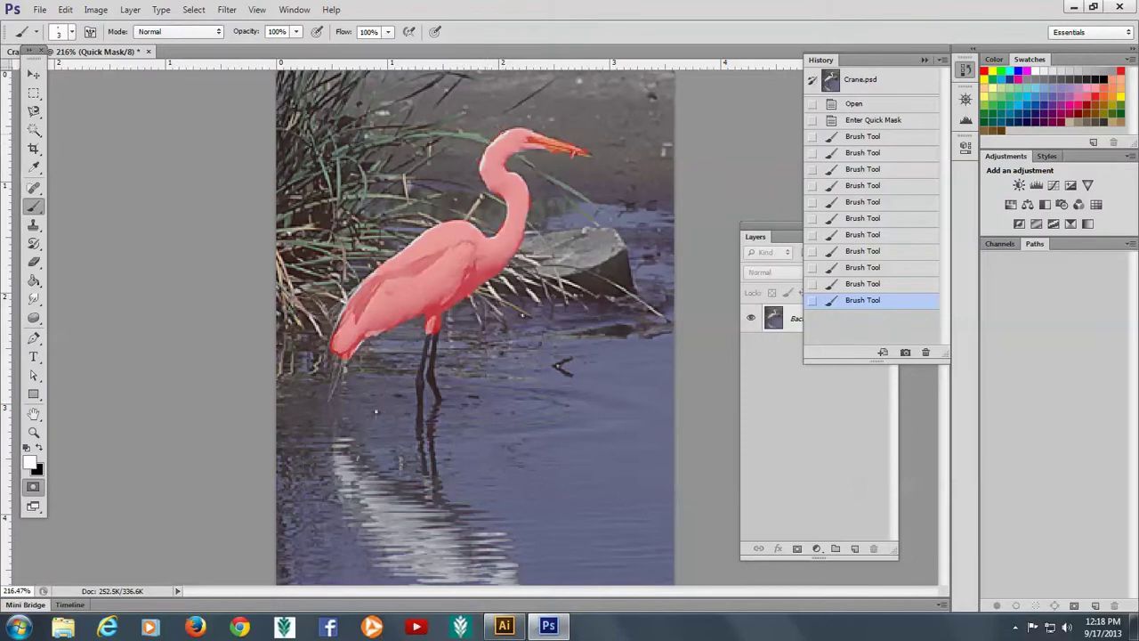
click(502, 132)
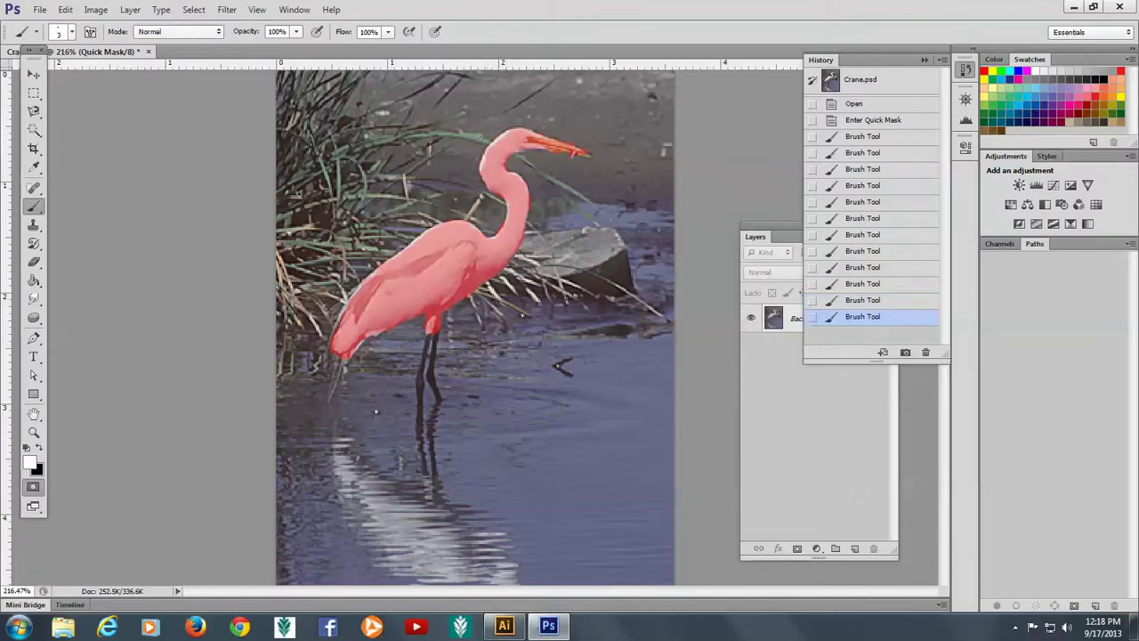
click(39, 448)
drag(483, 156, 483, 174)
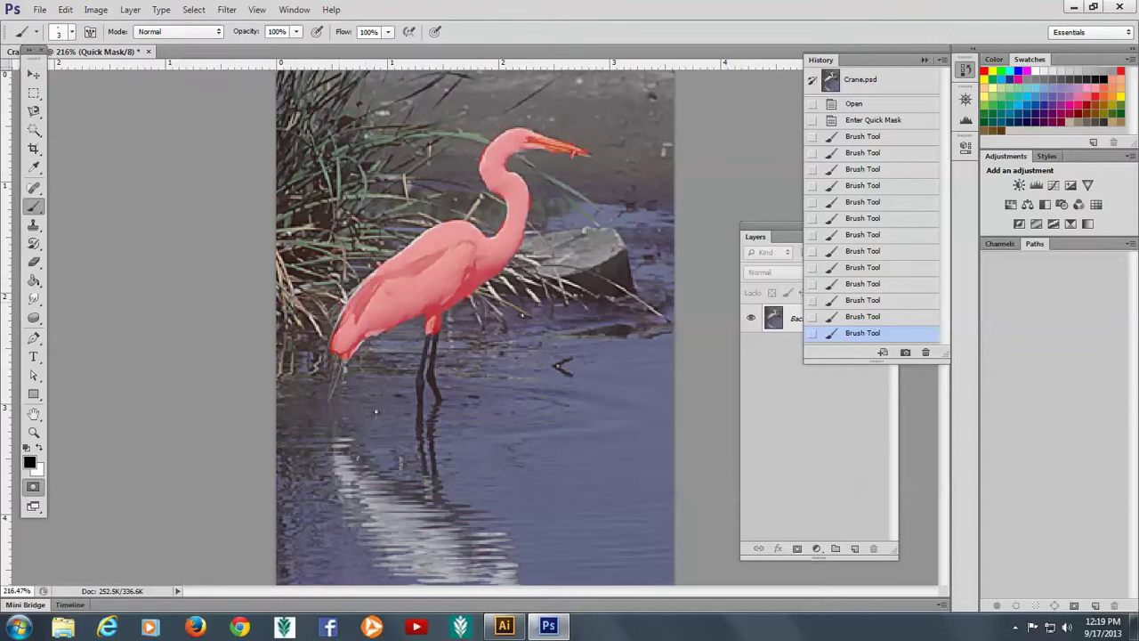
click(332, 356)
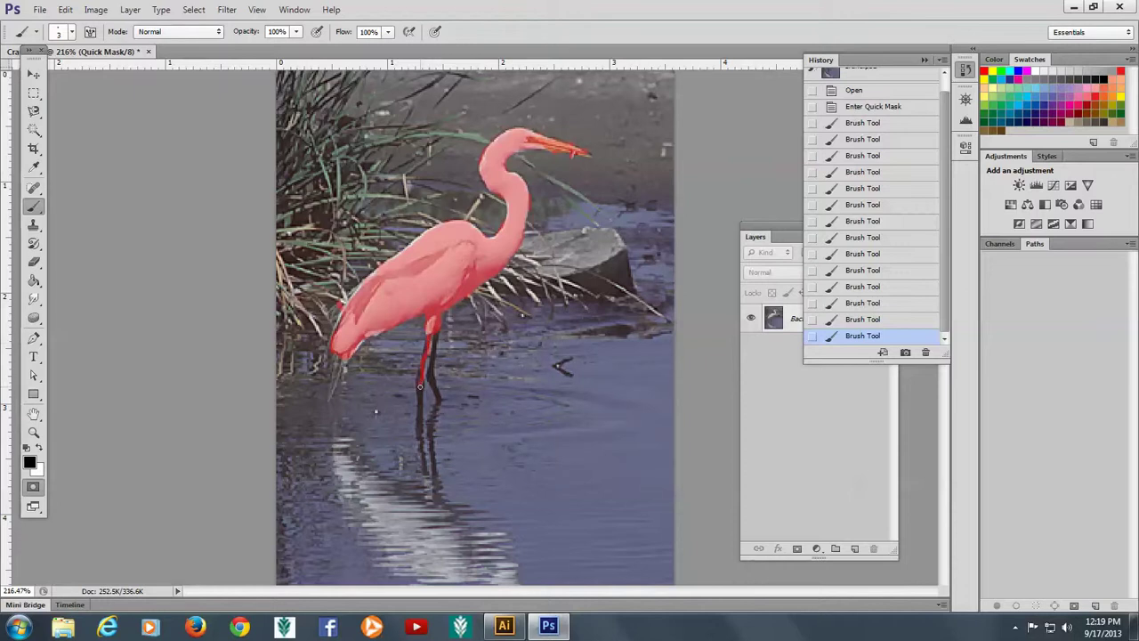
Paint mask down both of the egret's legs to the feet
drag(420, 380, 421, 409)
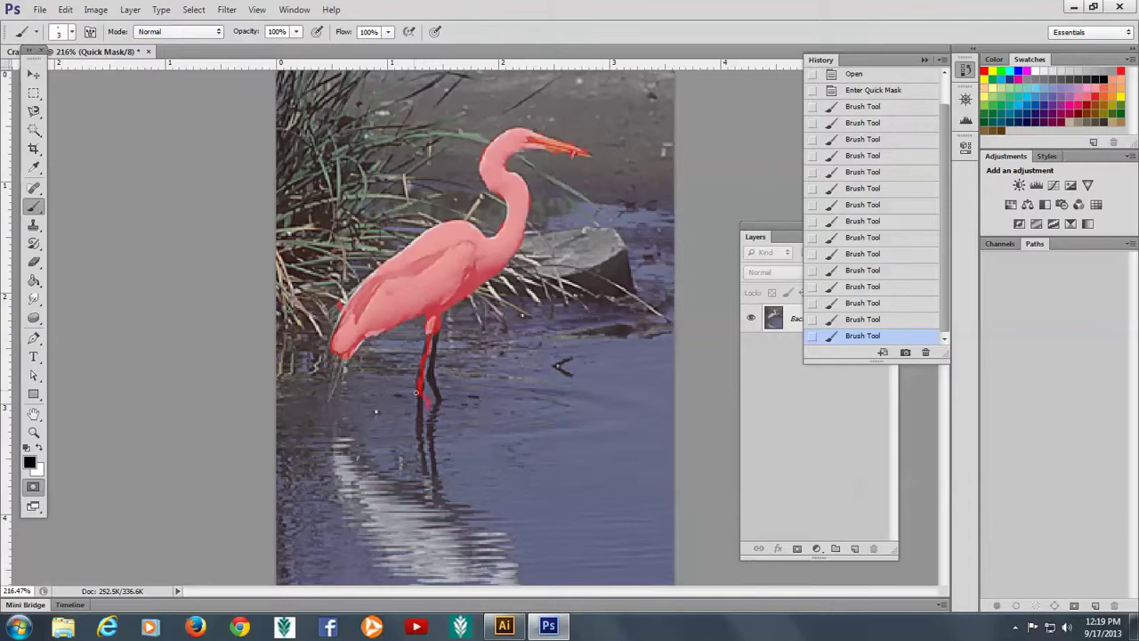
mouse_move(420, 398)
mouse_down()
mouse_move(425, 407)
mouse_move(437, 392)
mouse_move(430, 381)
mouse_up()
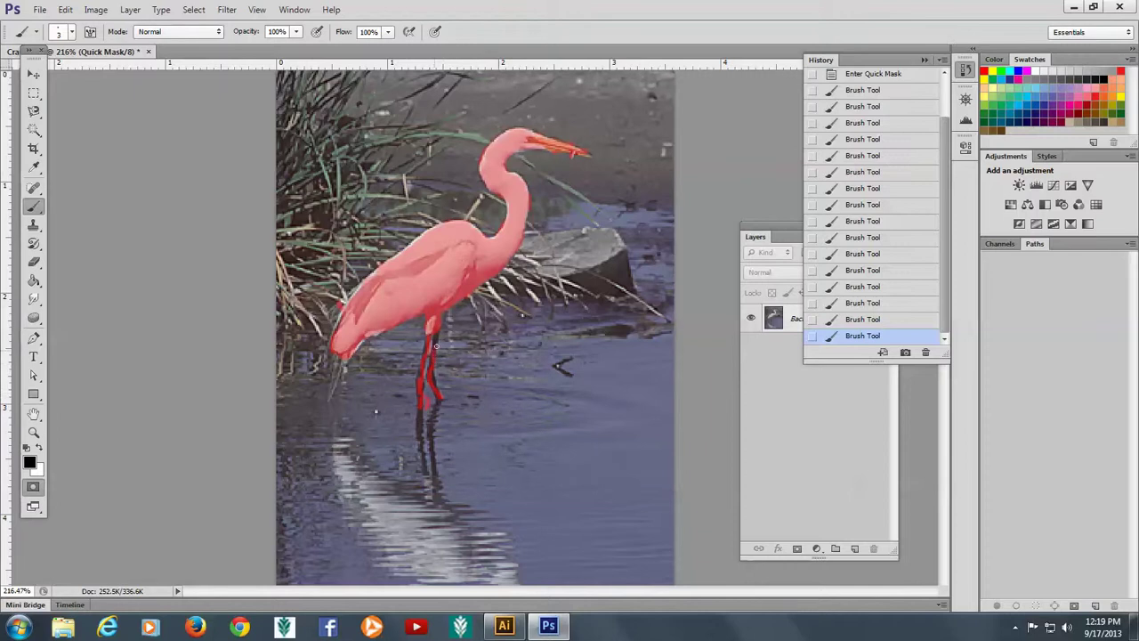
drag(437, 346, 435, 329)
drag(435, 384, 431, 375)
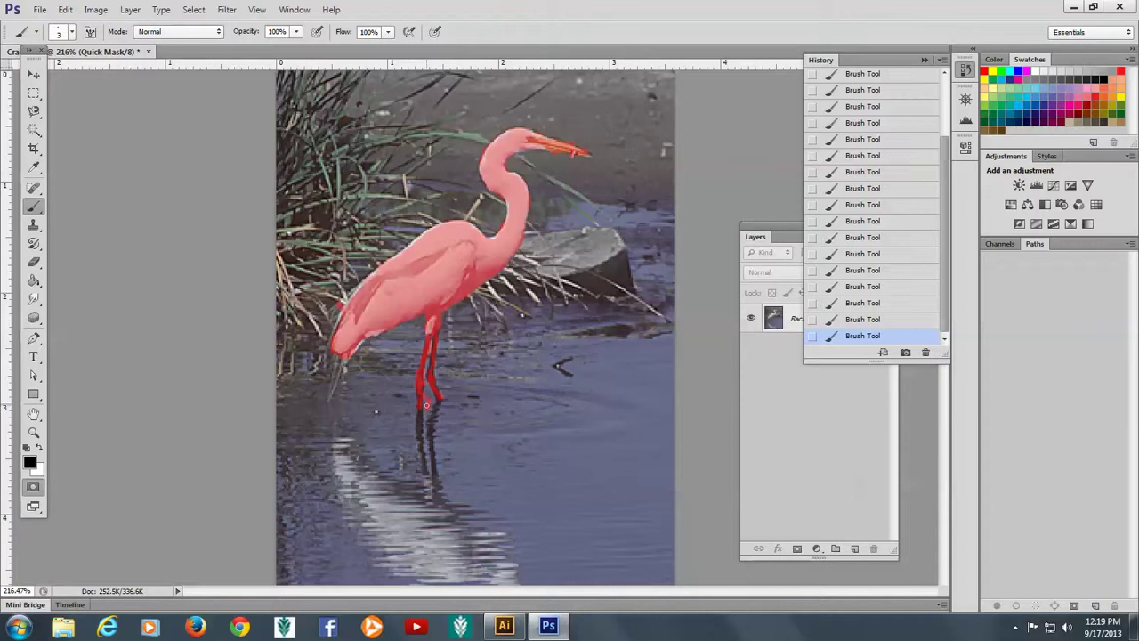
Swap to white and back to black, then exit Quick Mask to get a selection
key(x)
click(39, 448)
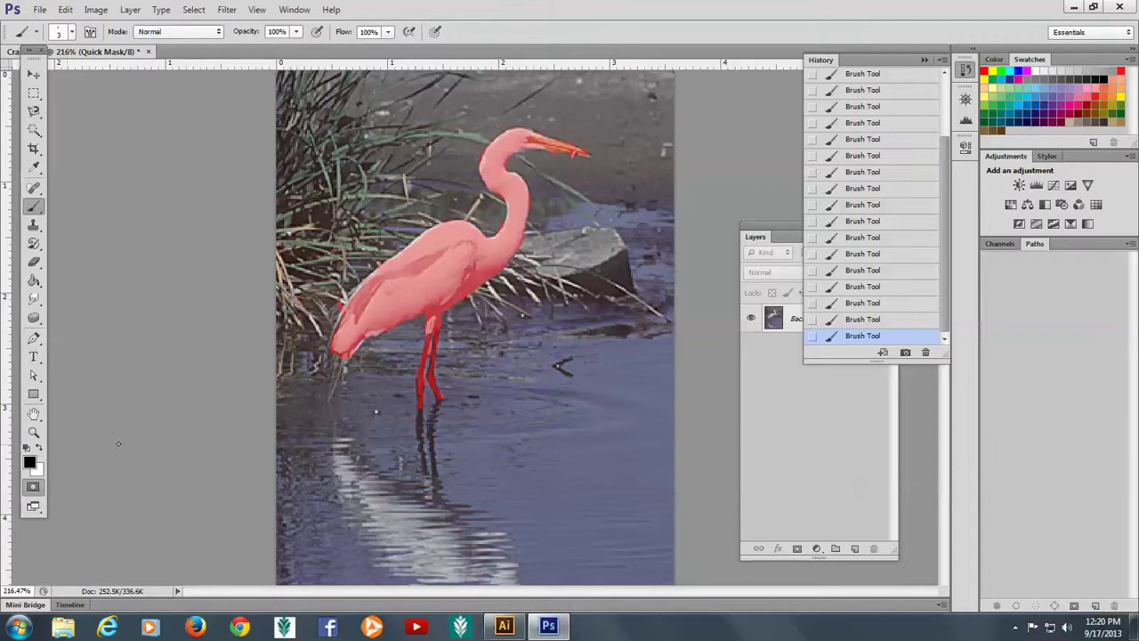
click(34, 487)
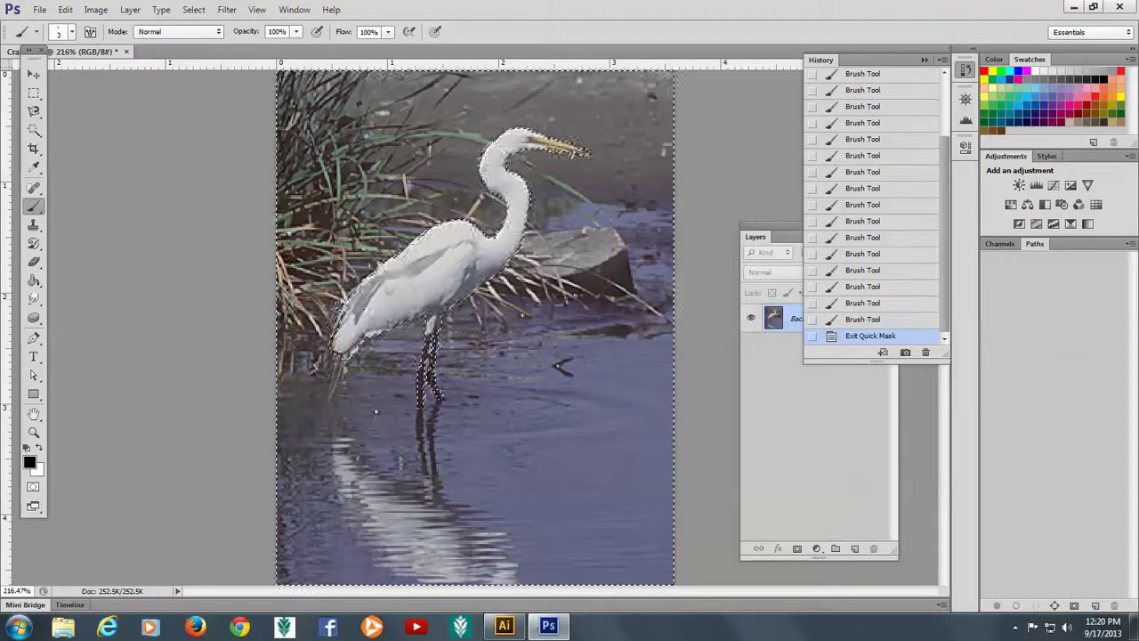
Re-enter Quick Mask, paint white over the egret's chest, and exit to the selection
click(32, 488)
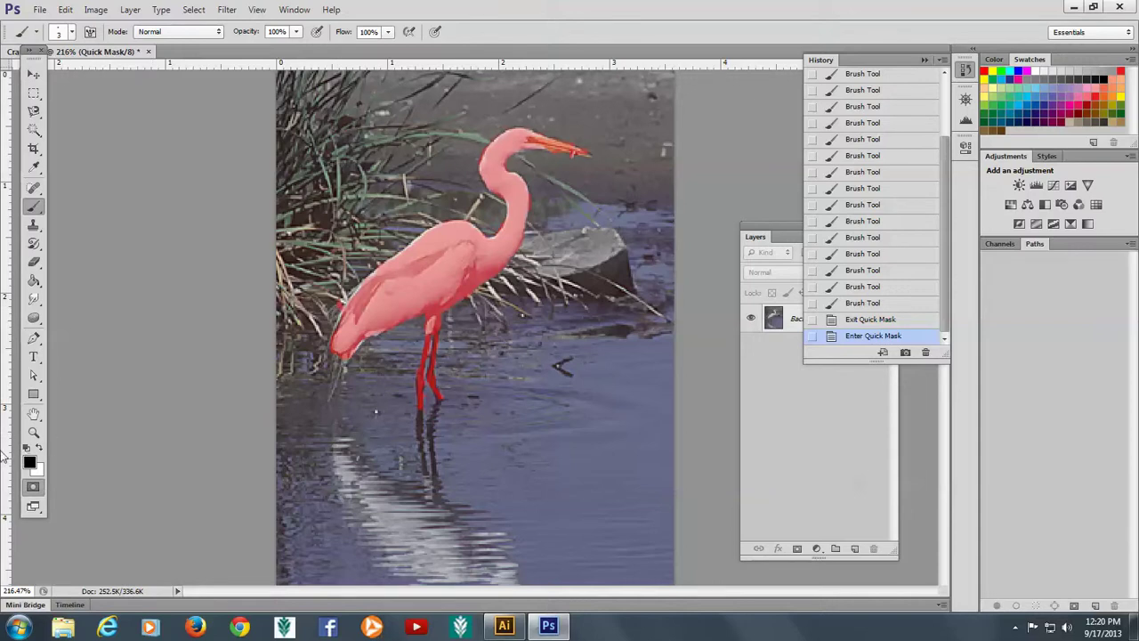
click(40, 448)
click(409, 252)
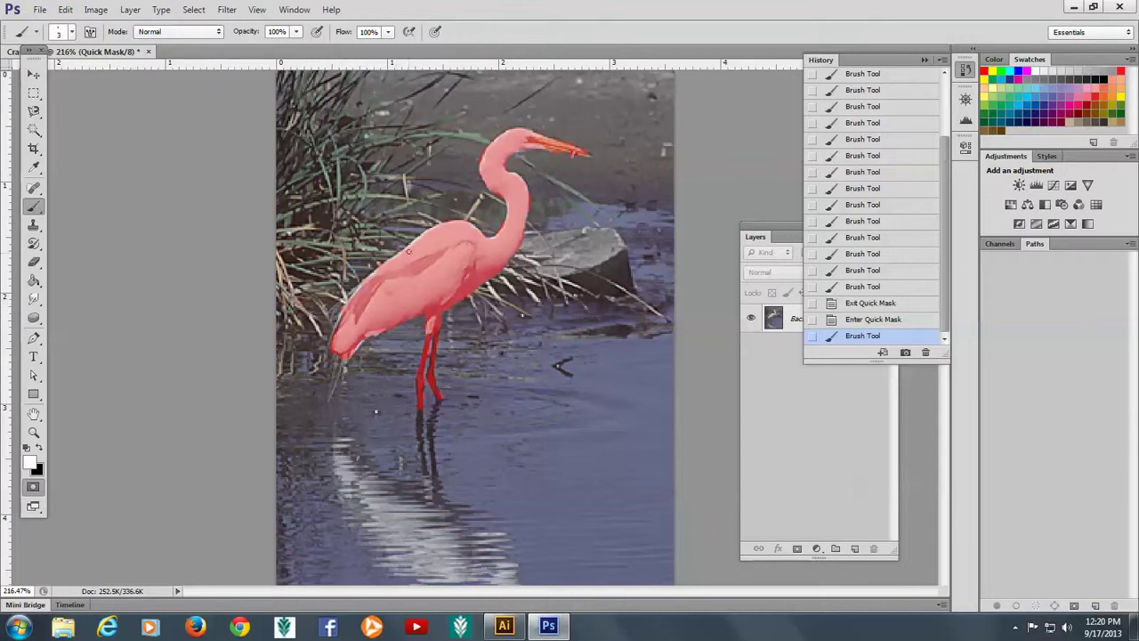
click(33, 486)
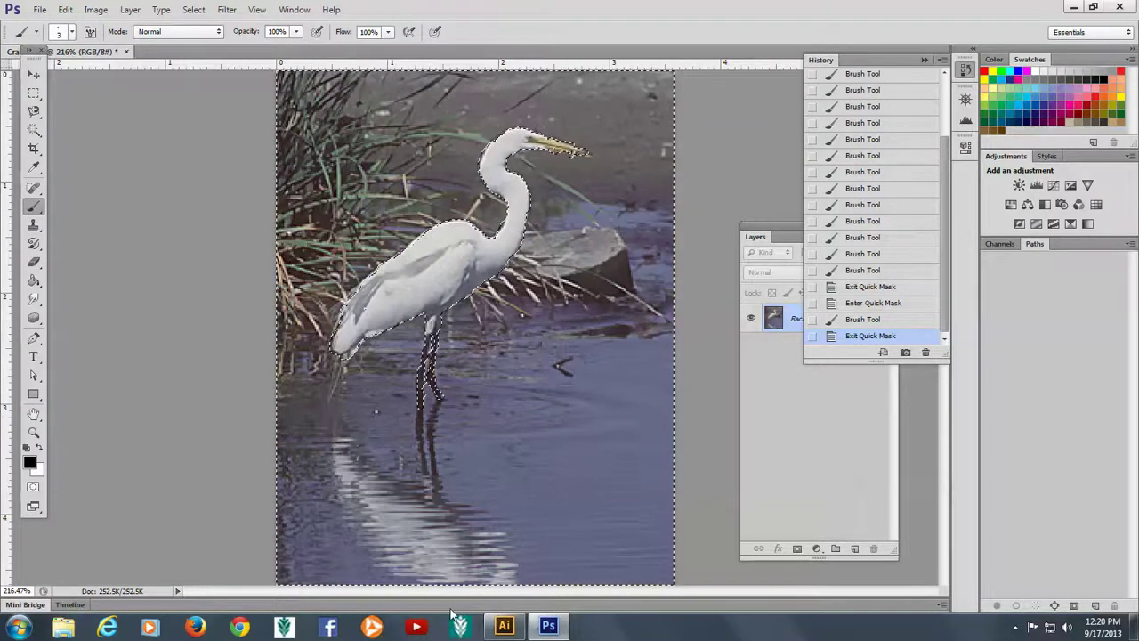
Save the selection as a new channel named 'background'
click(194, 10)
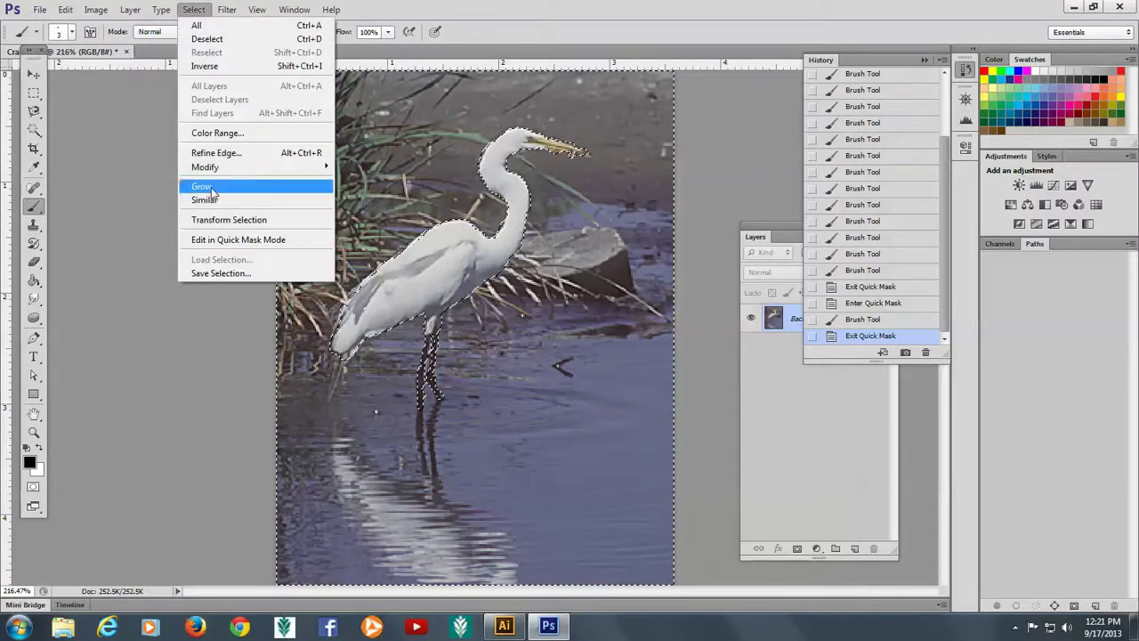
click(214, 274)
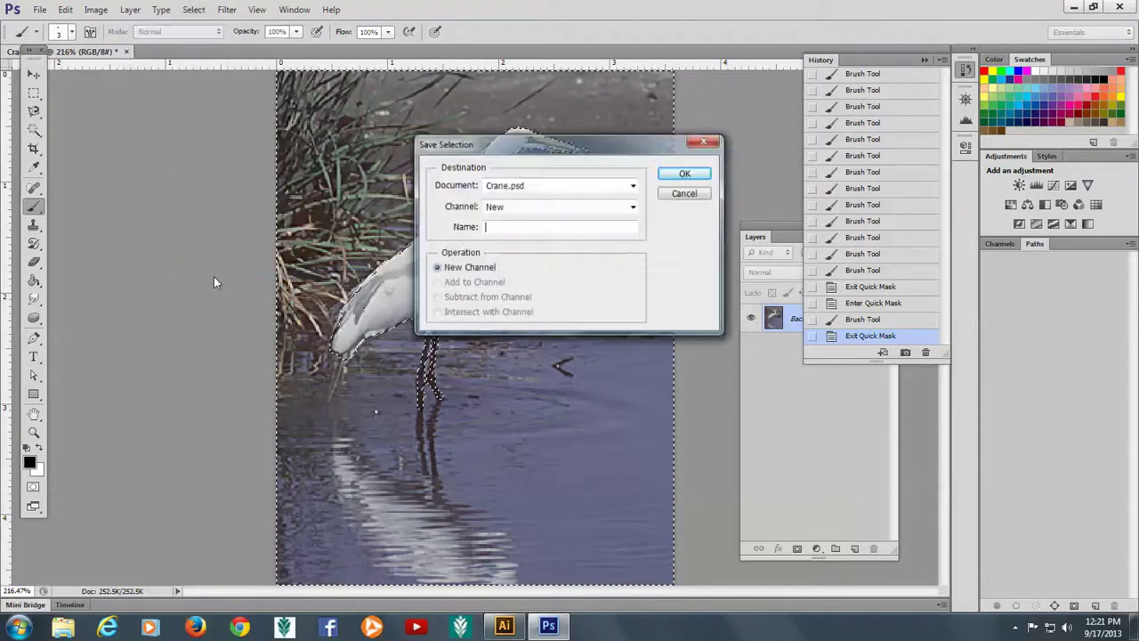
click(504, 229)
text(ba)
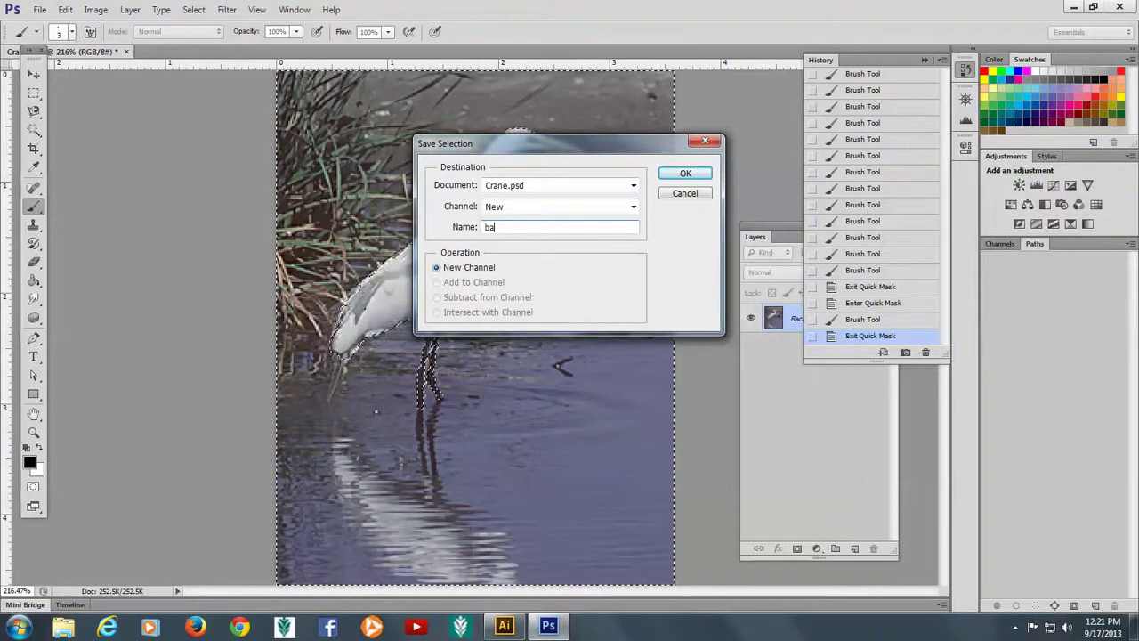
text(ckgroung)
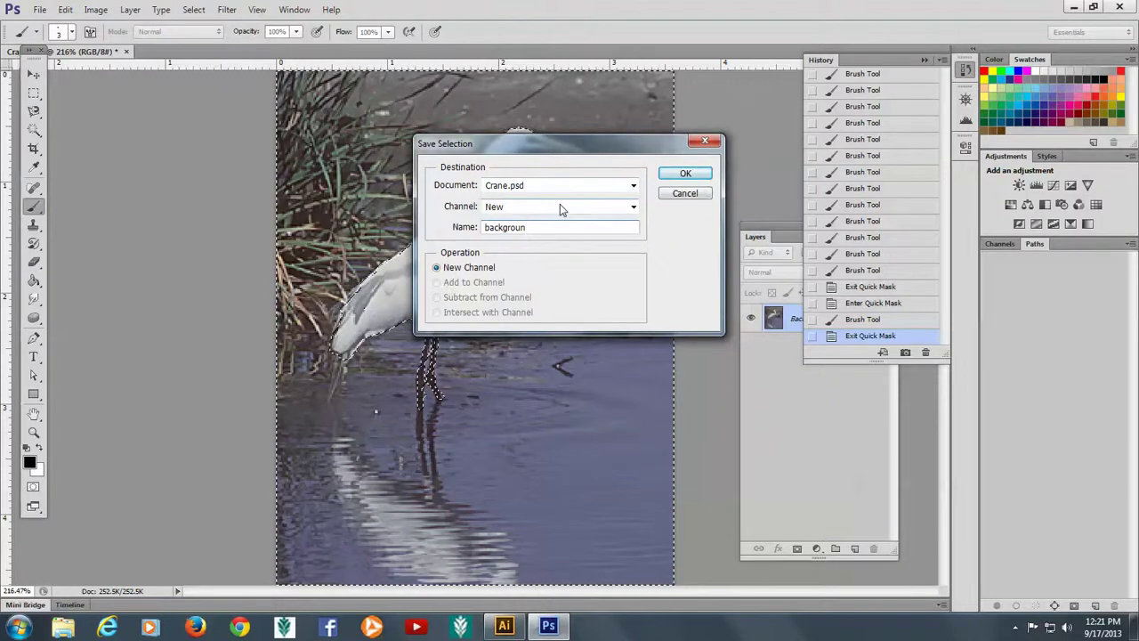
key(BackSpace)
text(d)
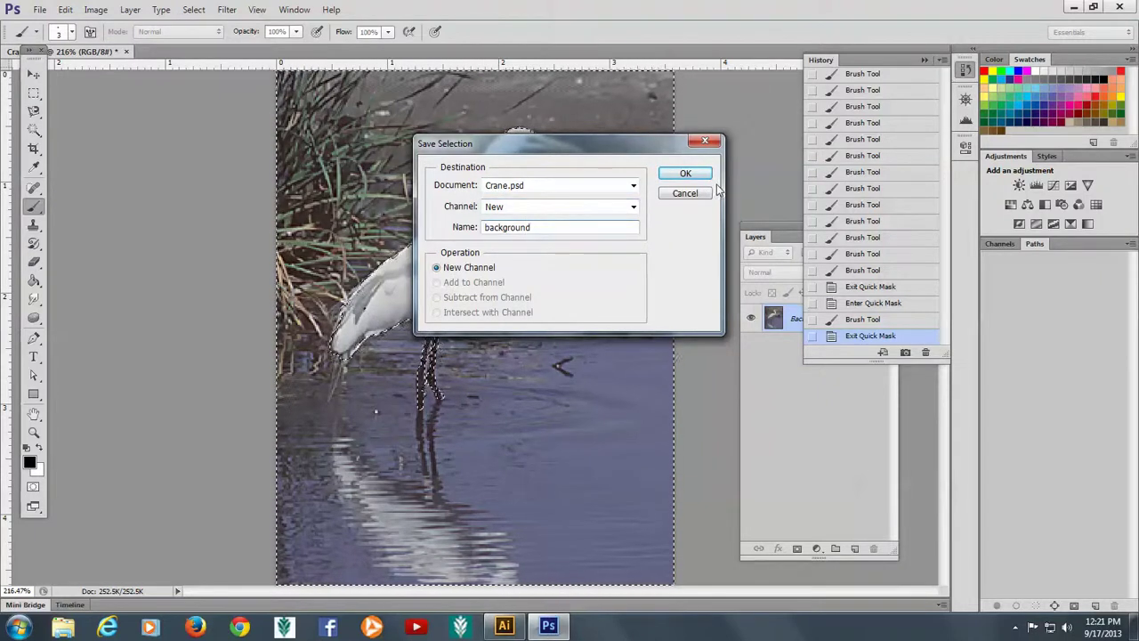
key(ctrl+a)
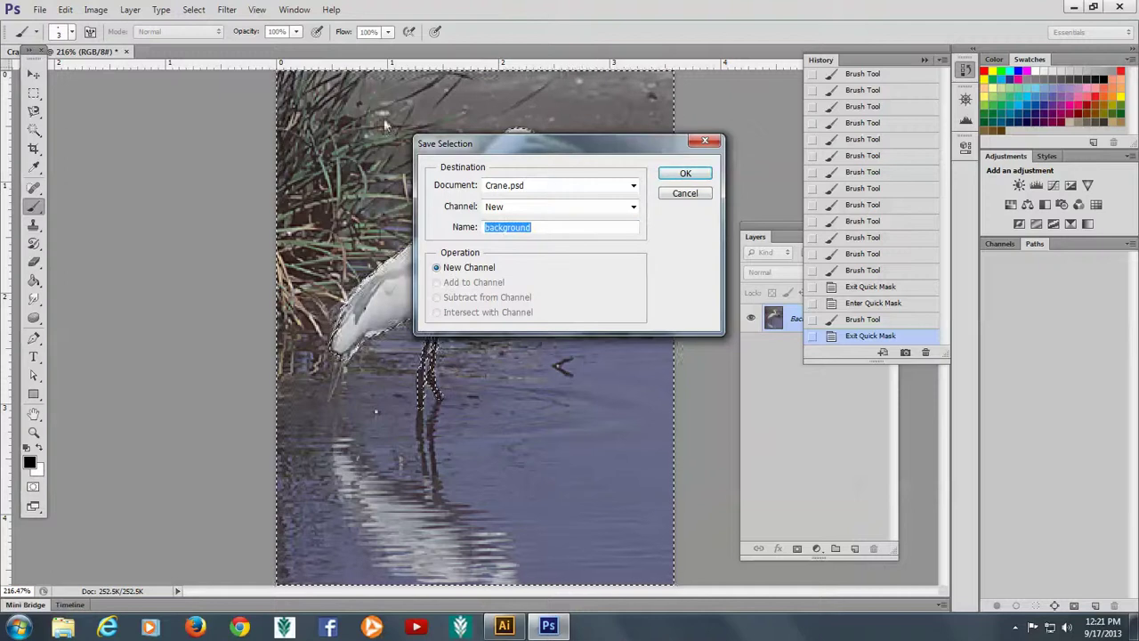
click(686, 175)
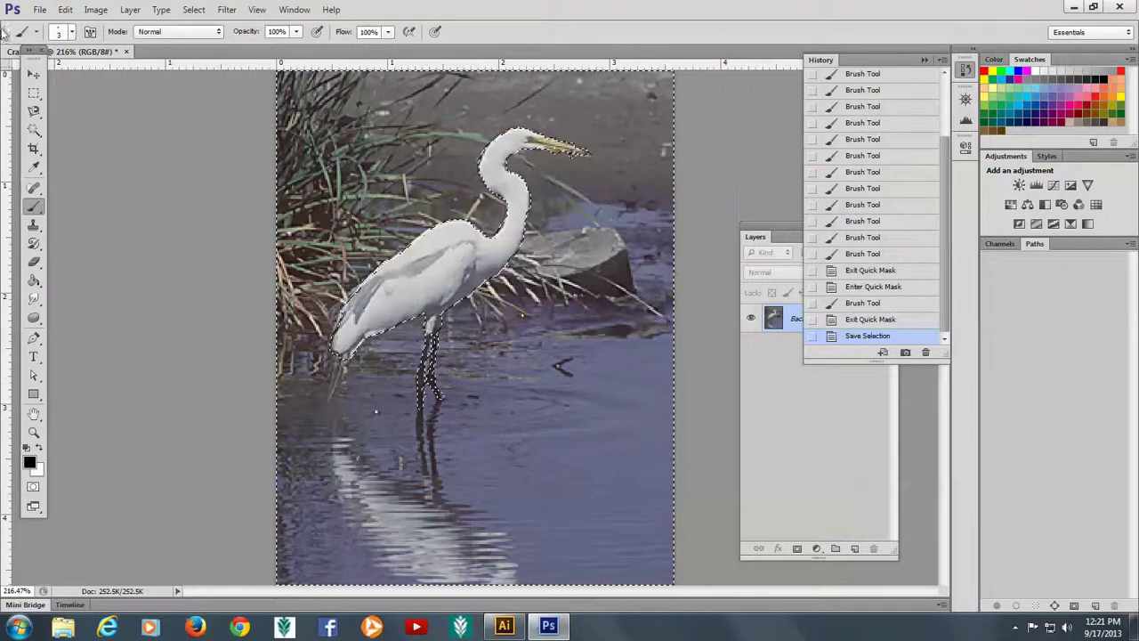
click(187, 10)
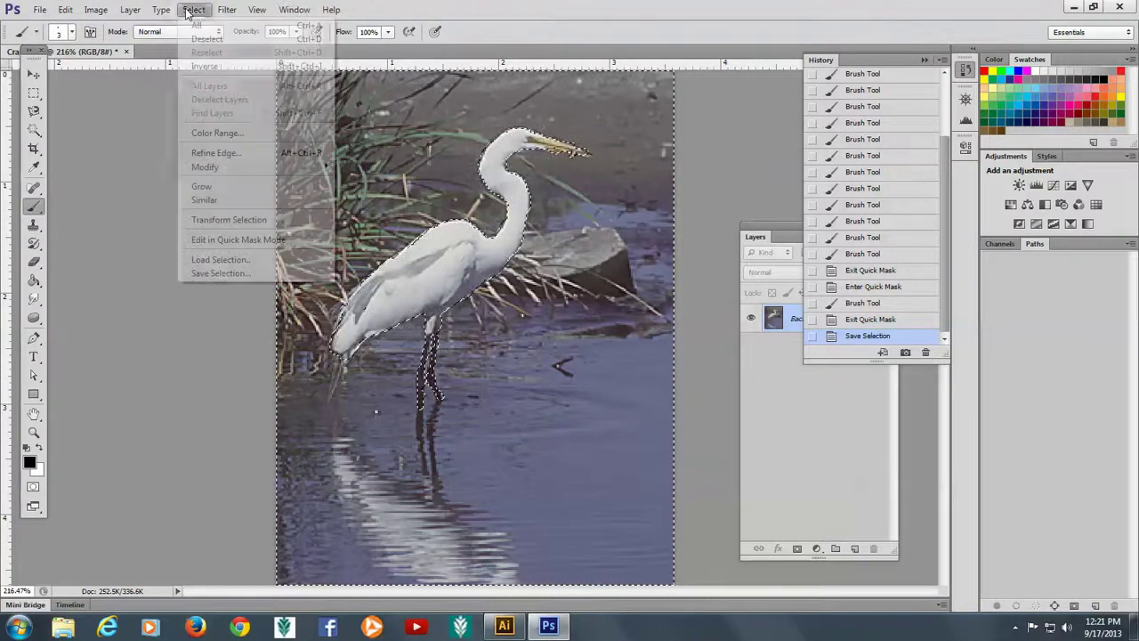
click(206, 275)
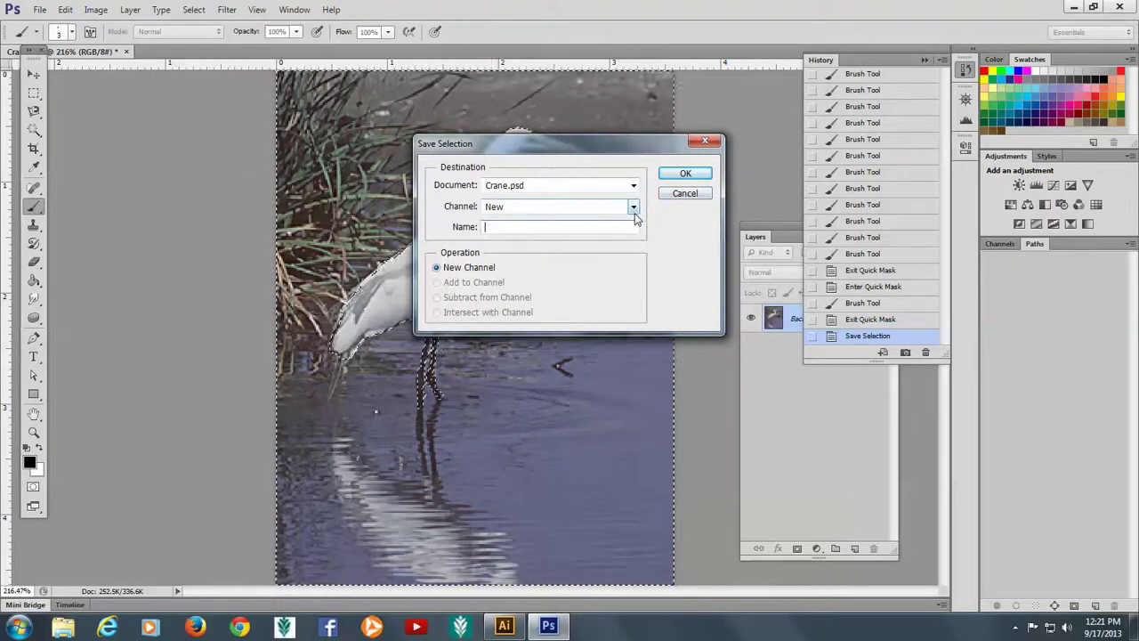
click(634, 210)
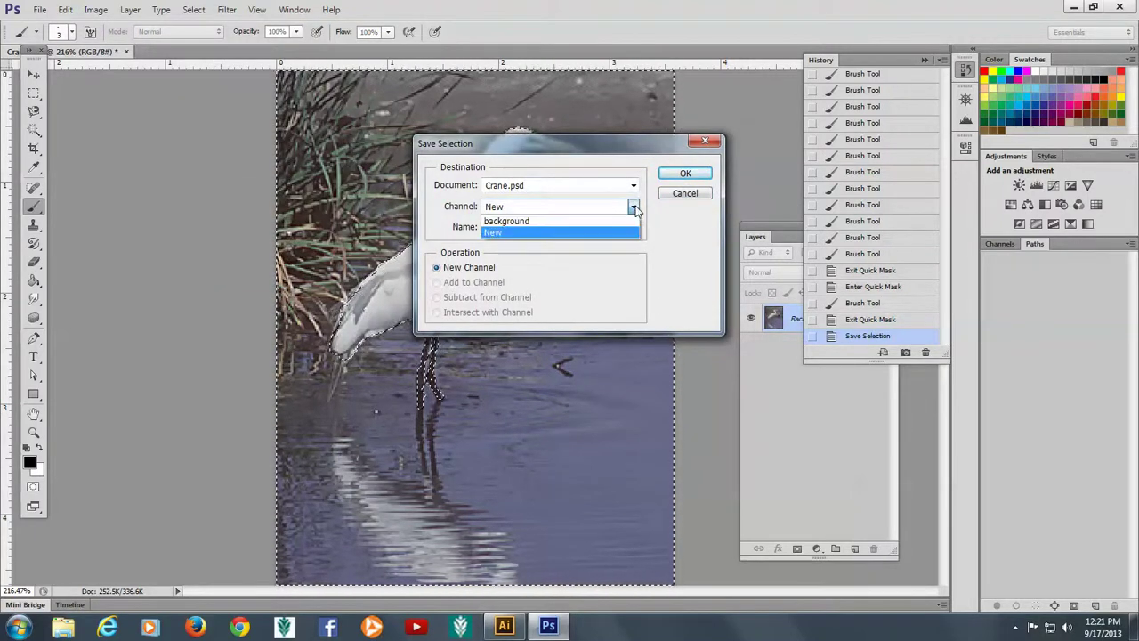
click(685, 194)
click(684, 194)
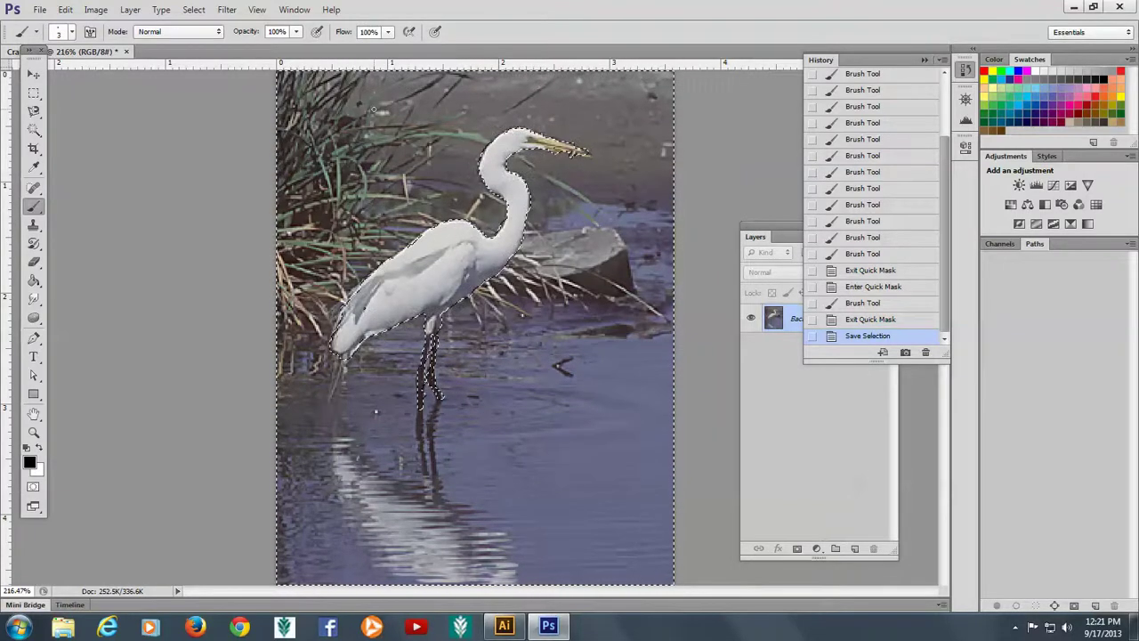
In the Filter Gallery, preview Dark Strokes, Accented Edges, Angled Strokes and Crosshatch
click(227, 11)
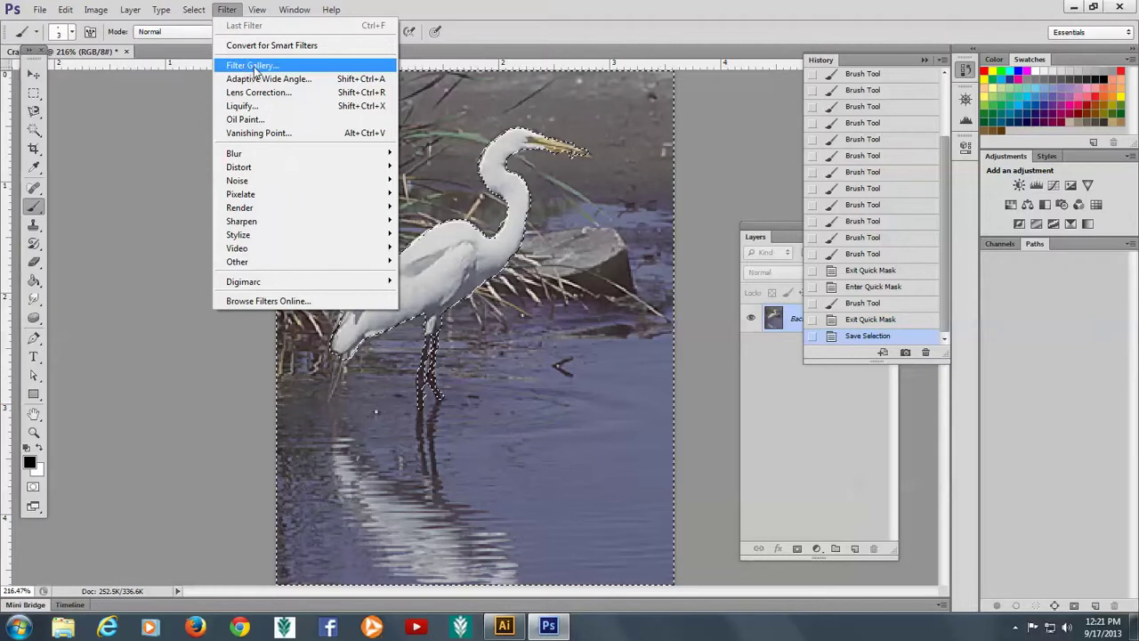
click(247, 67)
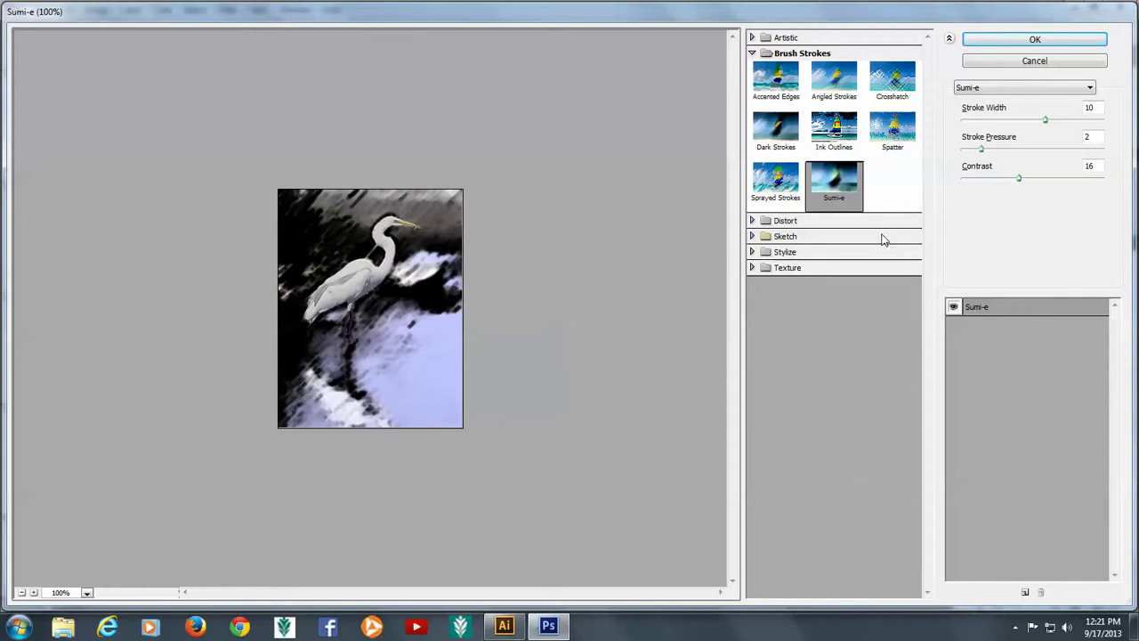
click(784, 134)
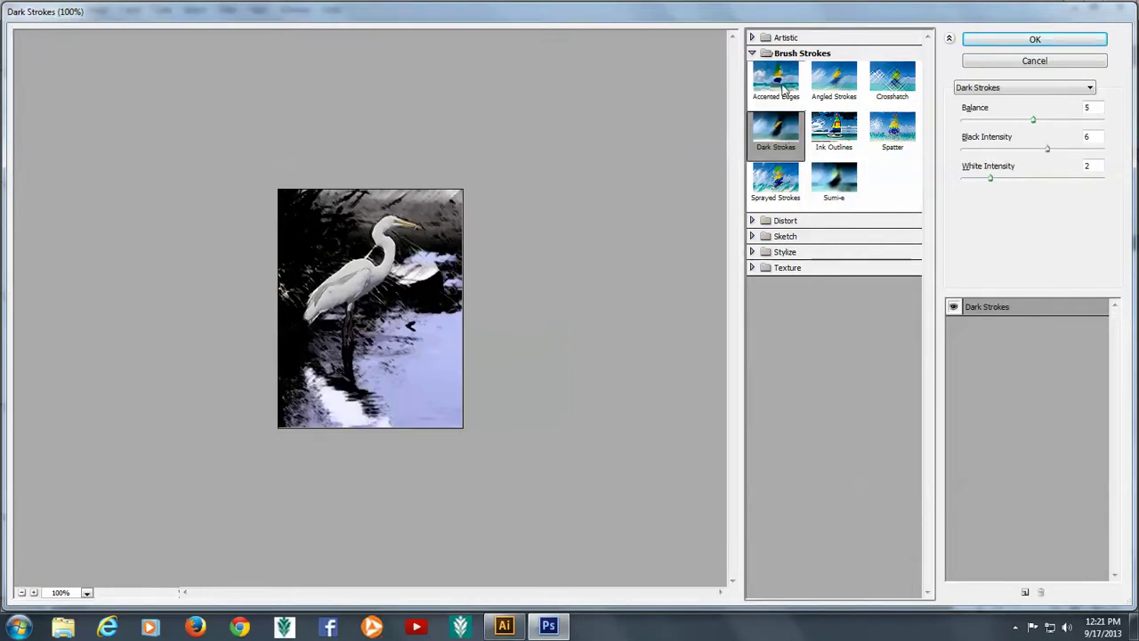
click(784, 87)
click(828, 86)
click(884, 86)
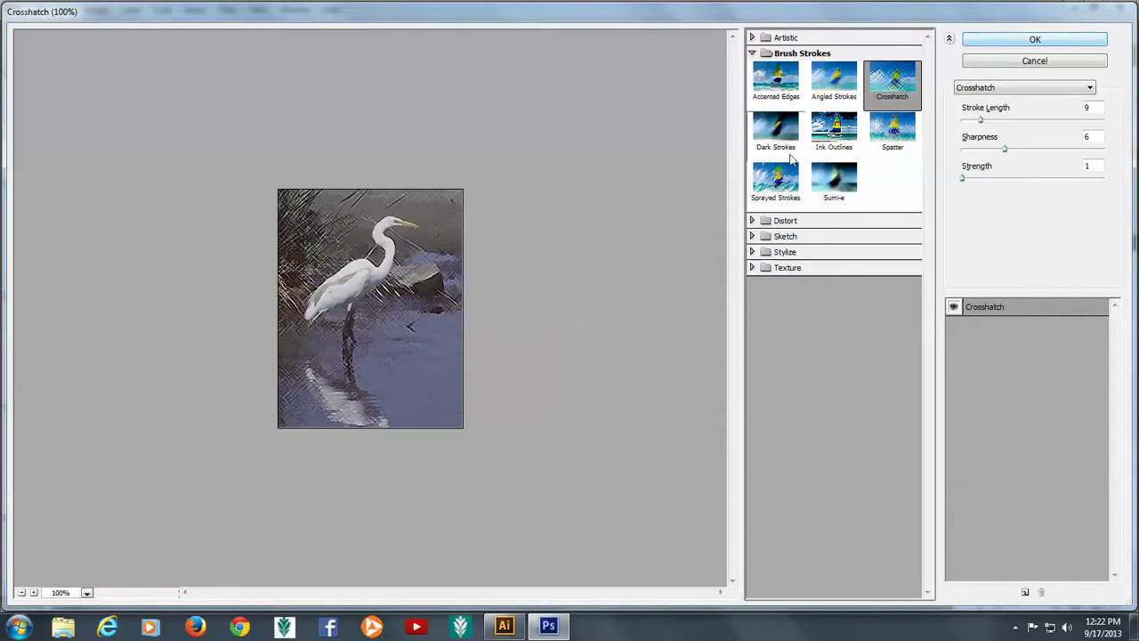
Compare Glass and Chalk & Charcoal, then apply Crosshatch (Stroke Length 9, Sharpness 6, Strength 1)
click(808, 225)
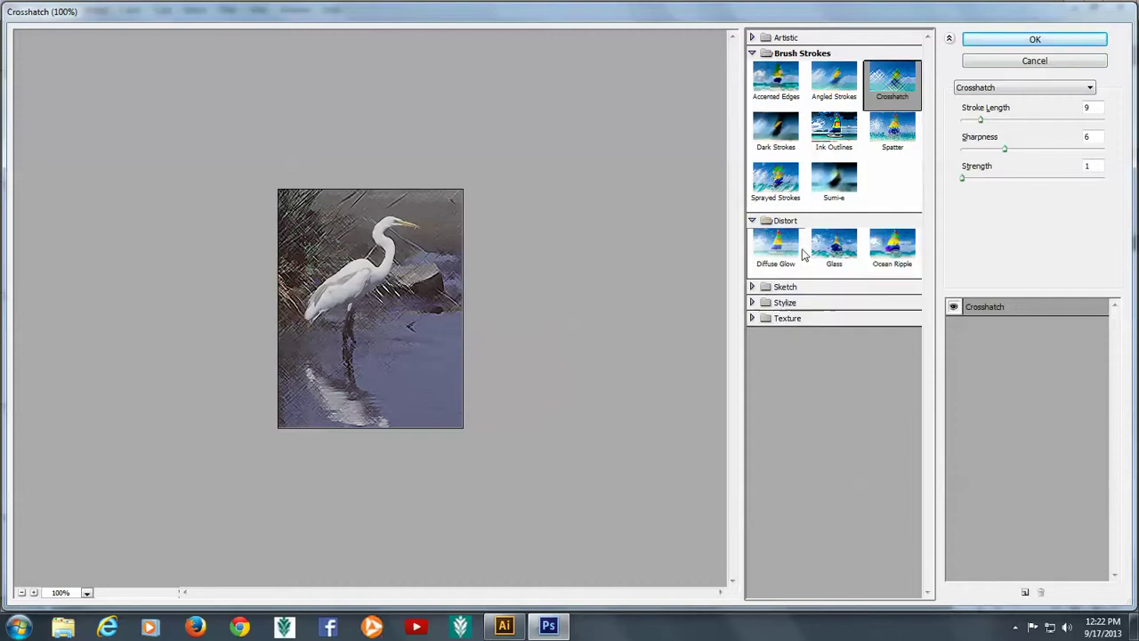
click(820, 250)
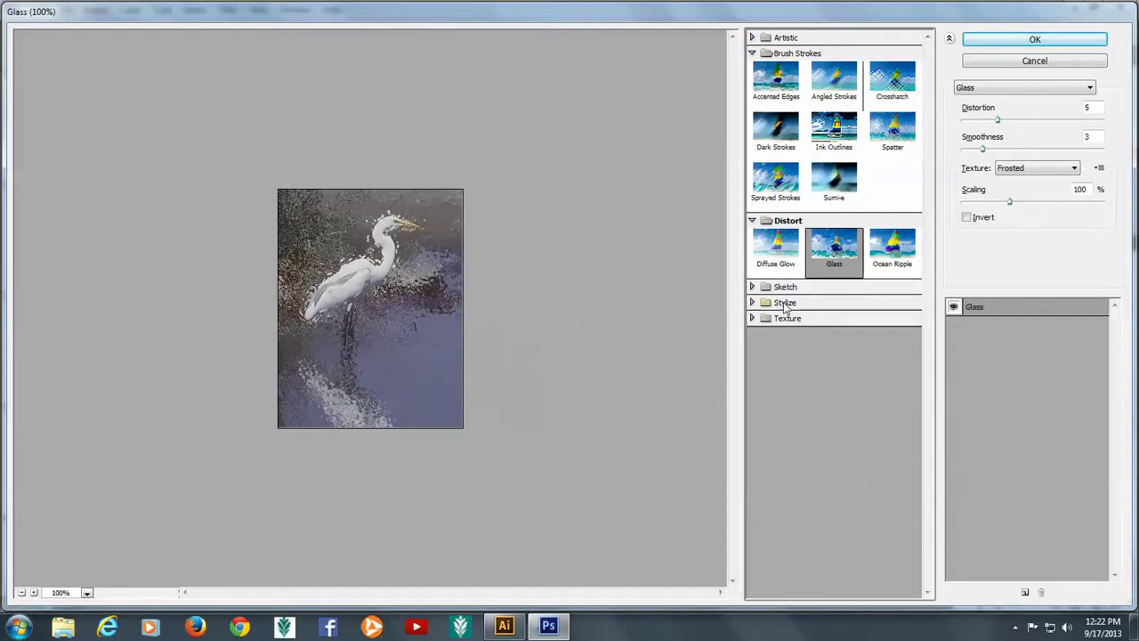
click(805, 288)
click(828, 322)
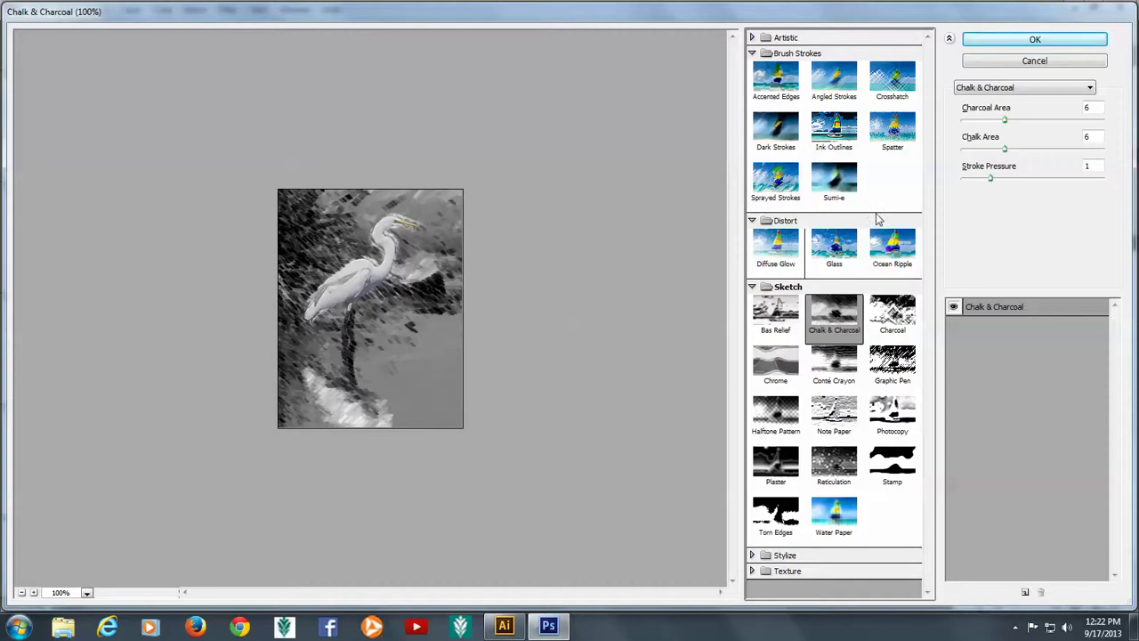
click(915, 89)
click(986, 43)
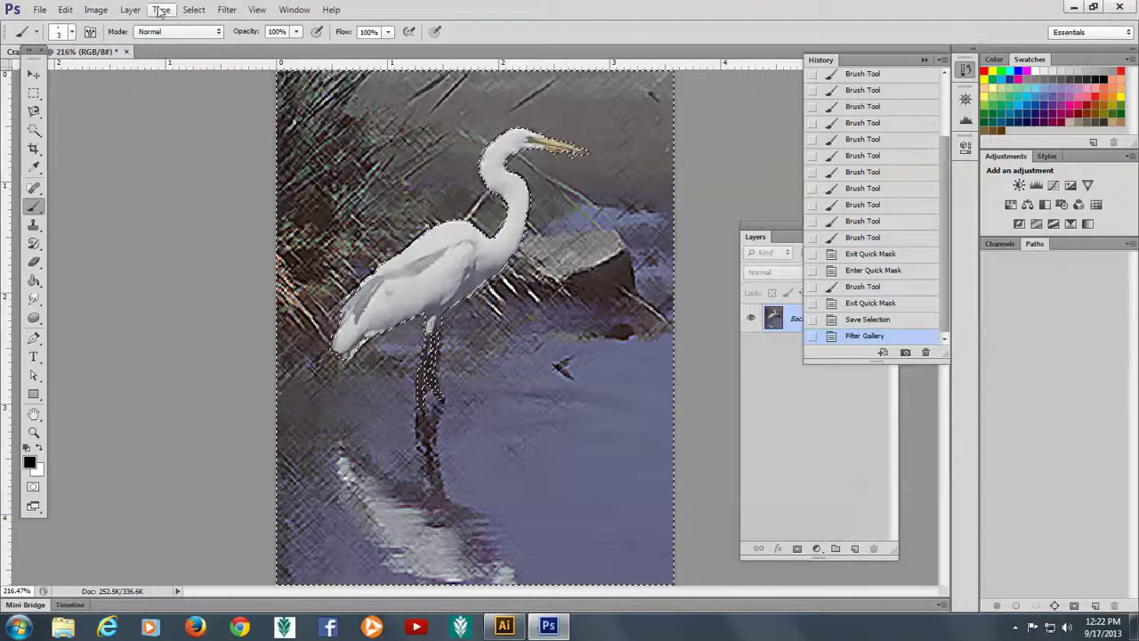
Deselect the egret selection from the Select menu to clear the marching ants
click(189, 11)
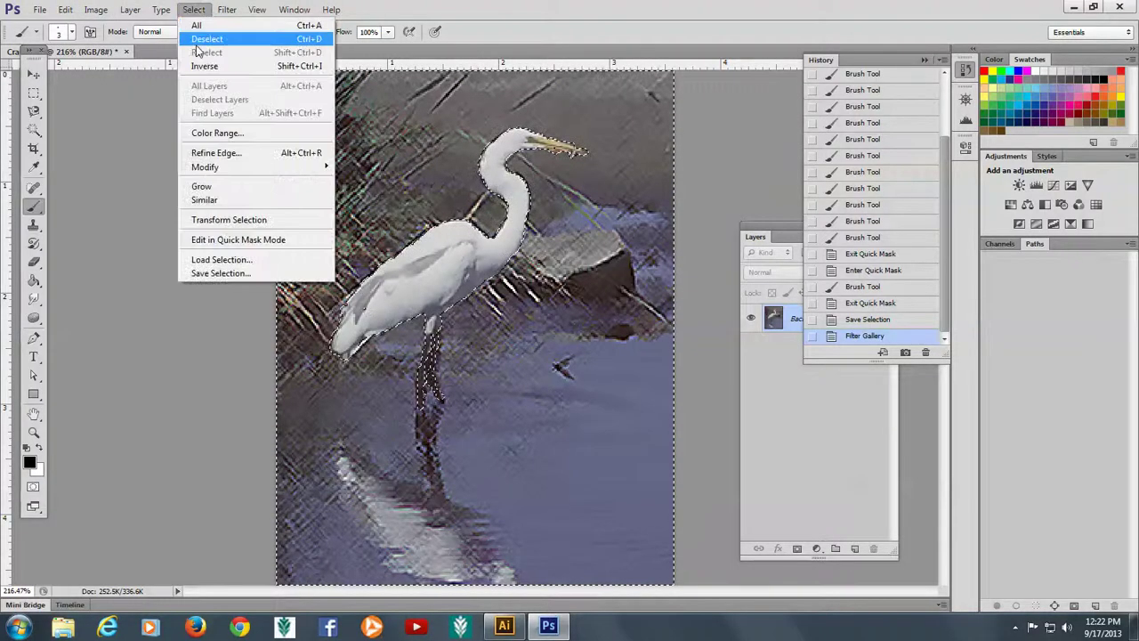
click(203, 39)
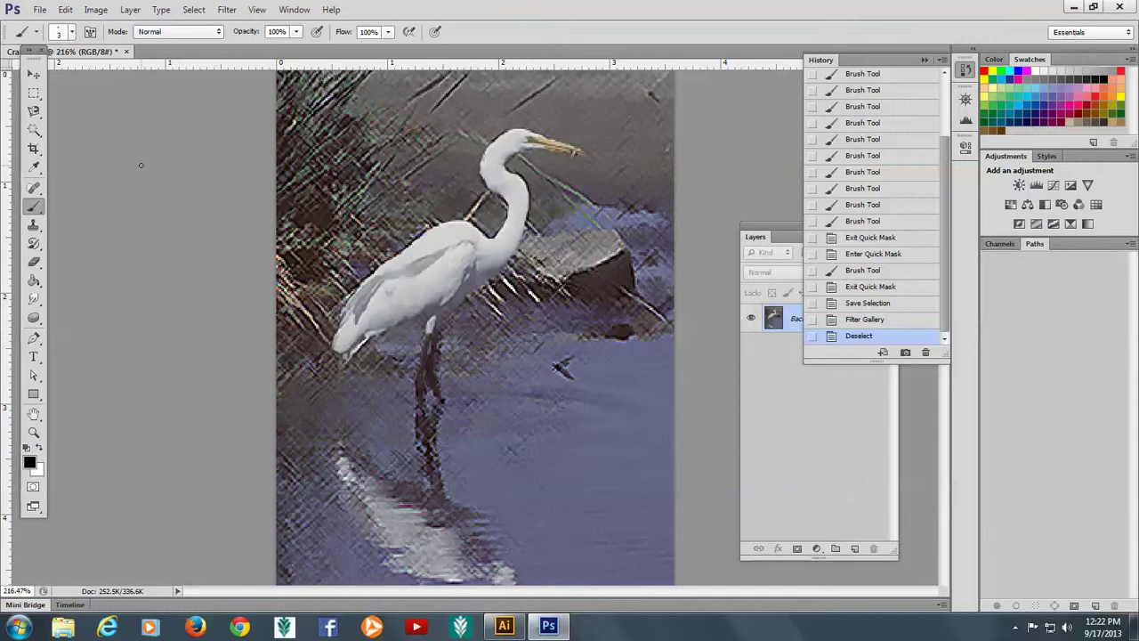